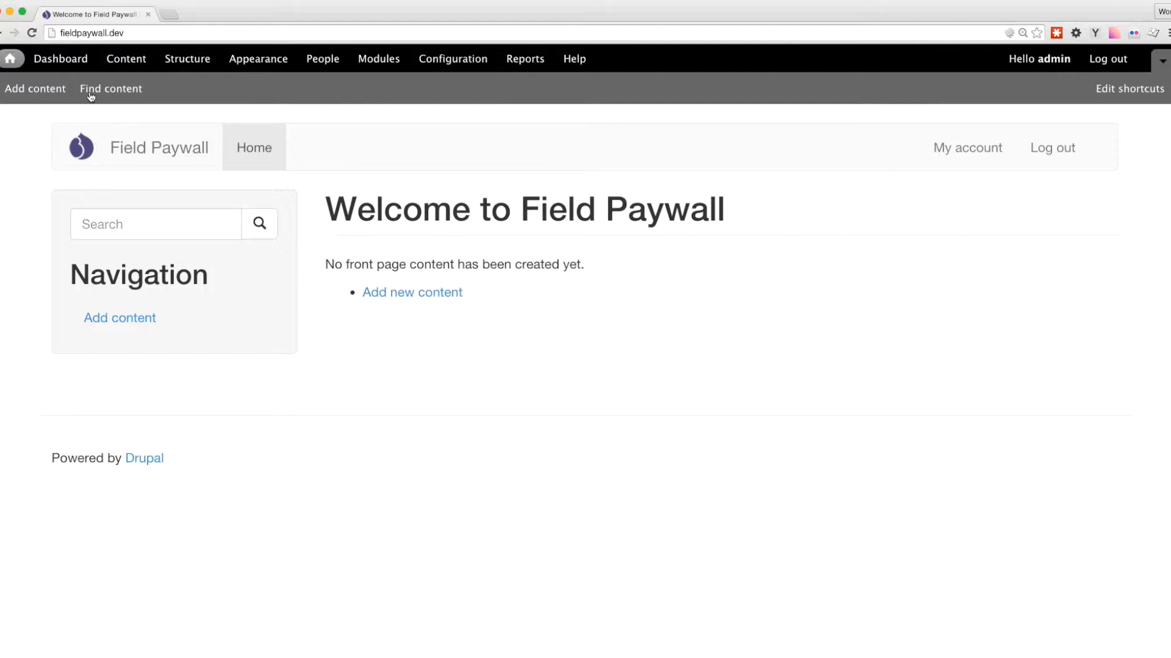
Enable the Field paywall module and save the module configuration.
left_click(378, 66)
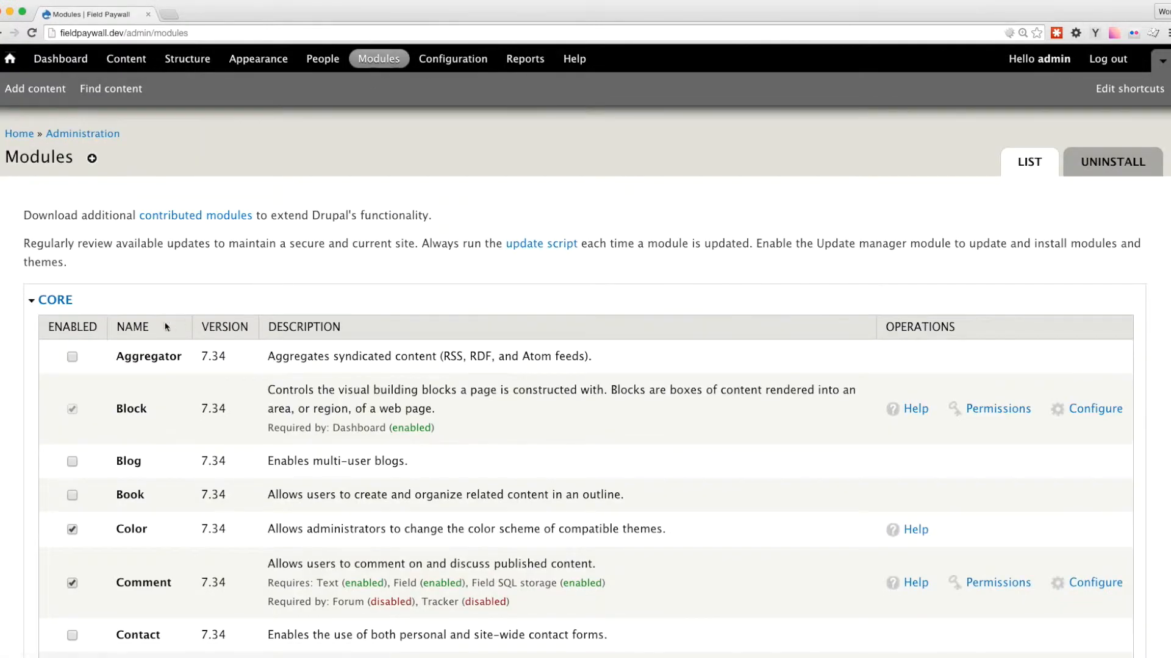
left_click(62, 308)
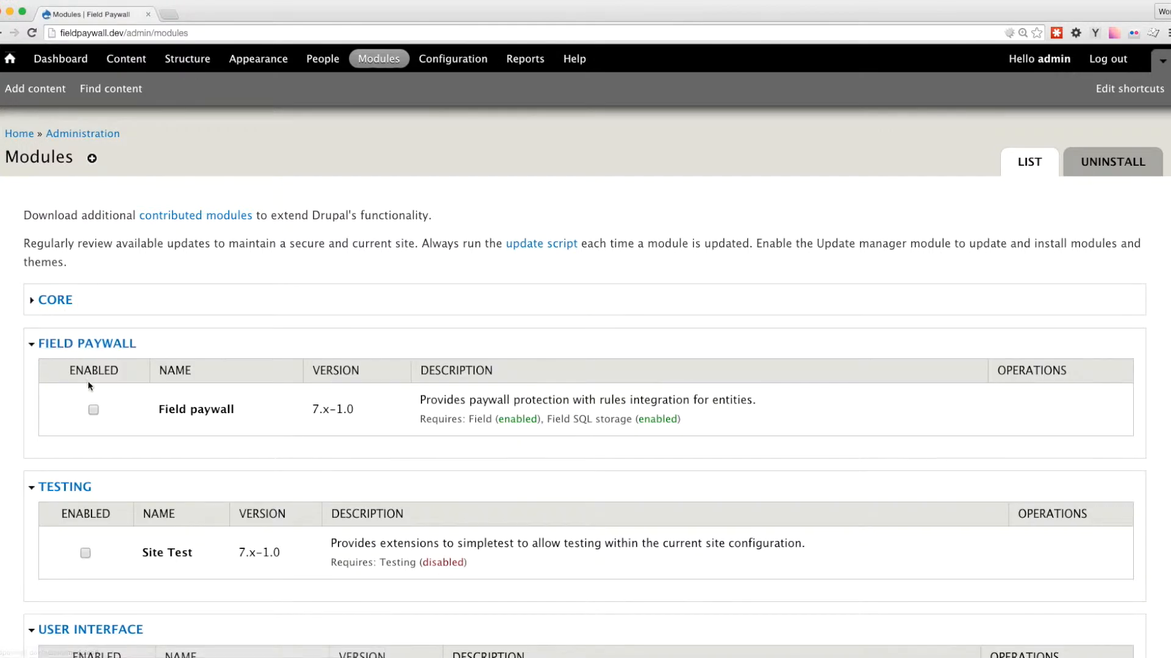
scroll(94, 393, "down", 5)
left_click(113, 579)
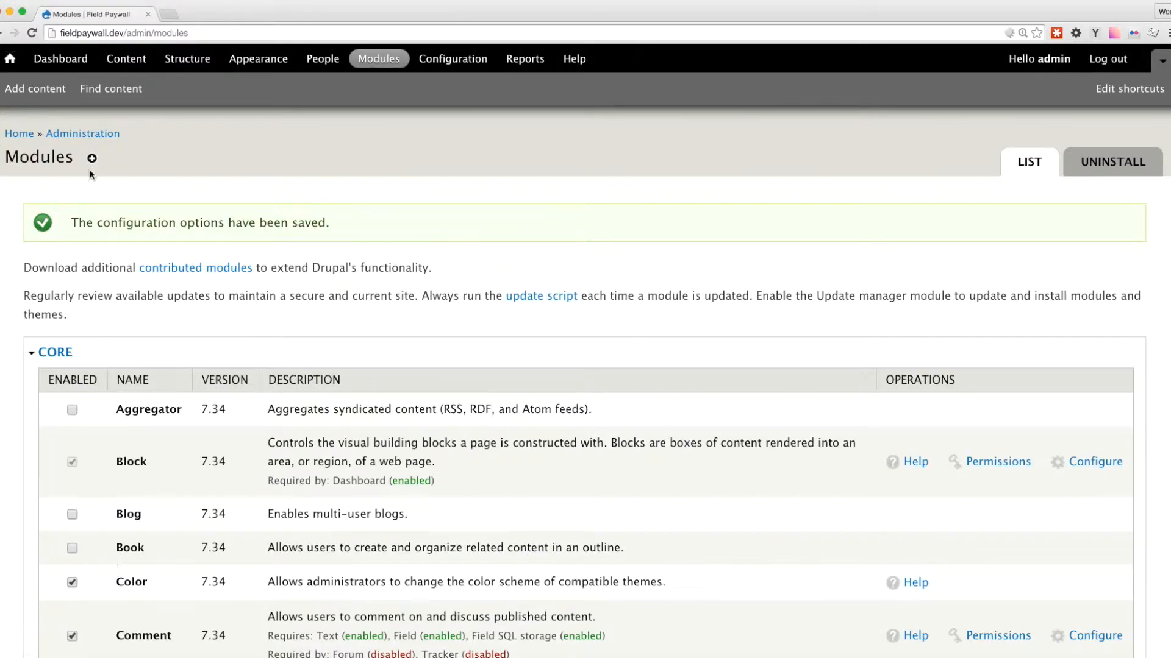
Add a new Paywall field labelled "My paywall" to the Basic page content type and save its field settings.
left_click(183, 60)
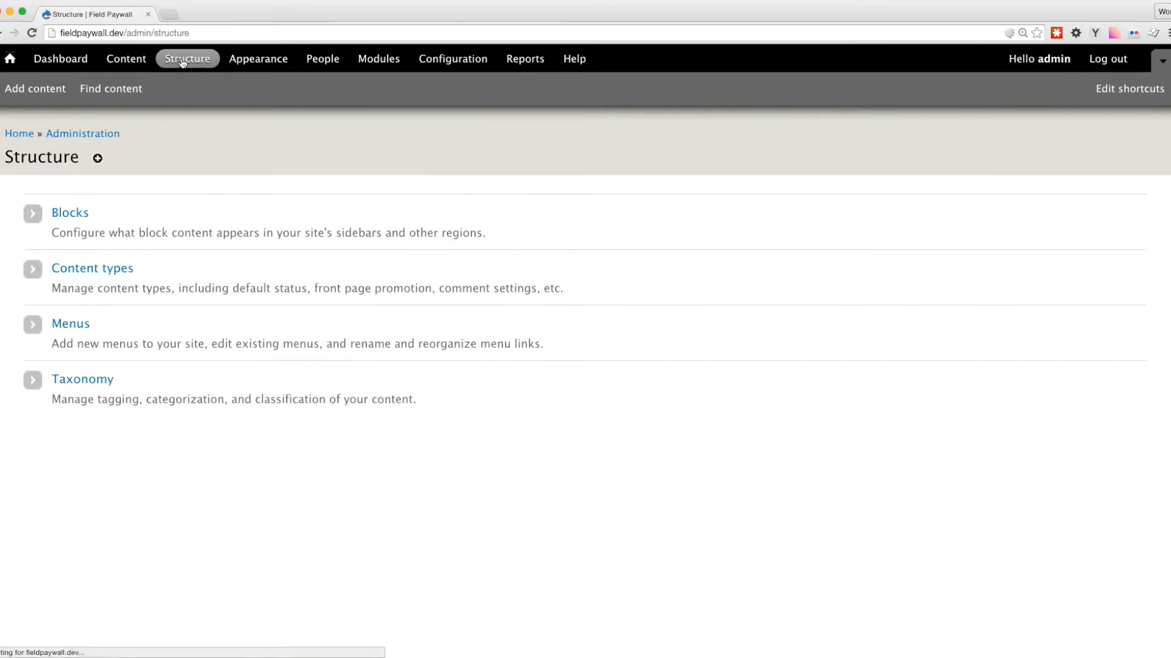
left_click(108, 271)
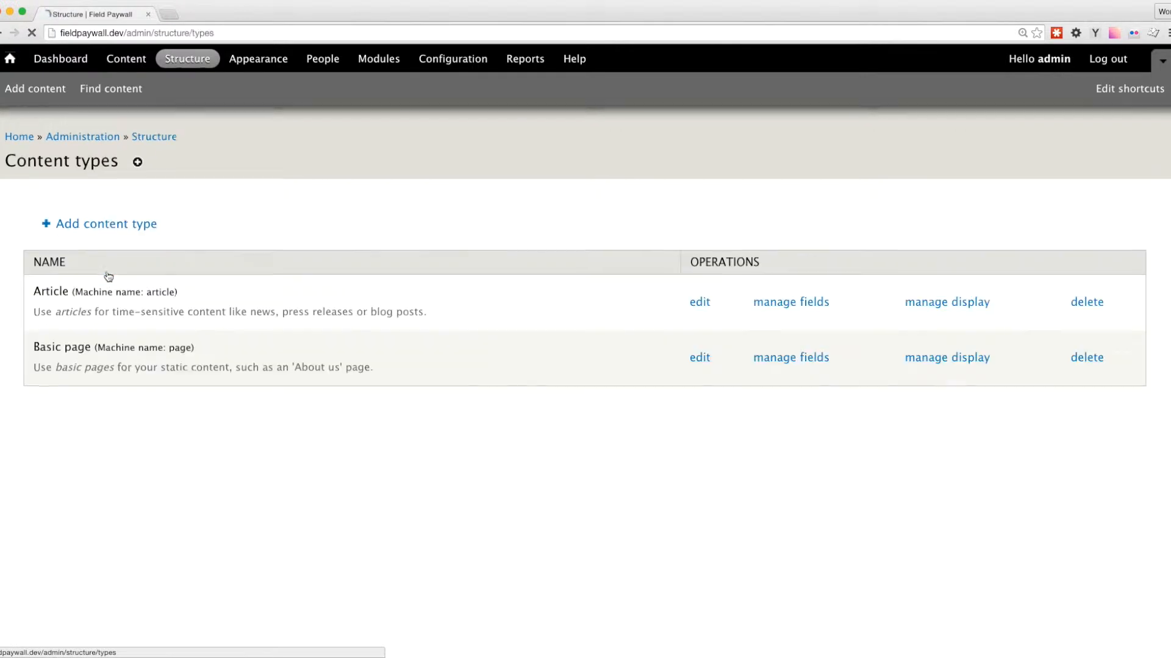
left_click(782, 354)
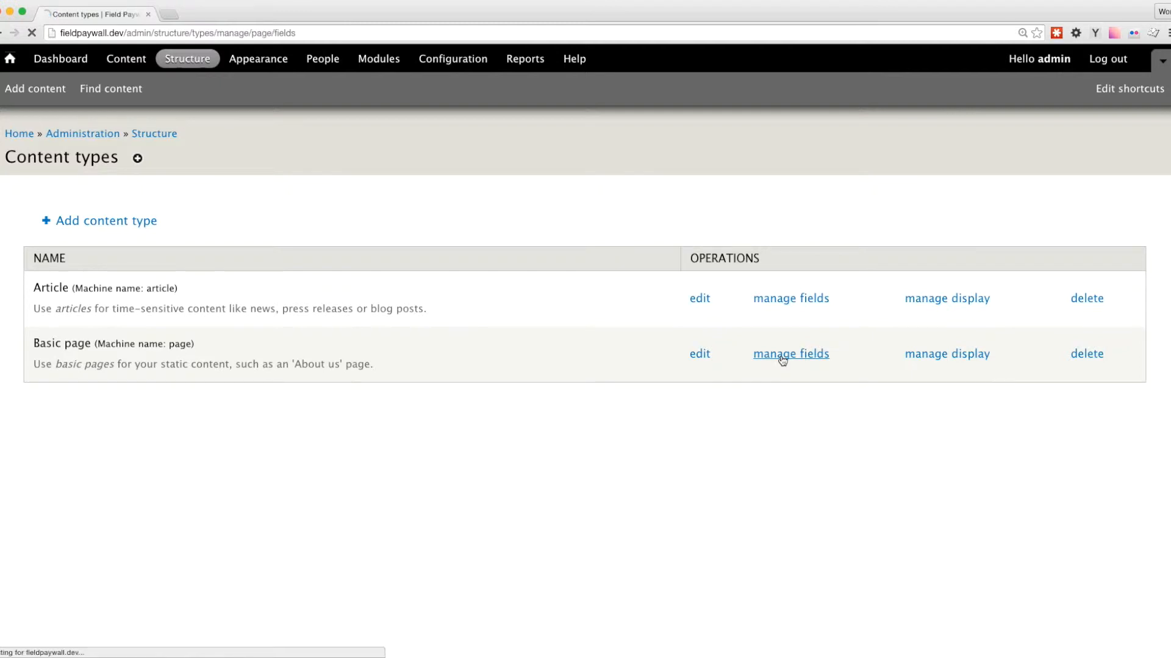
left_click(550, 355)
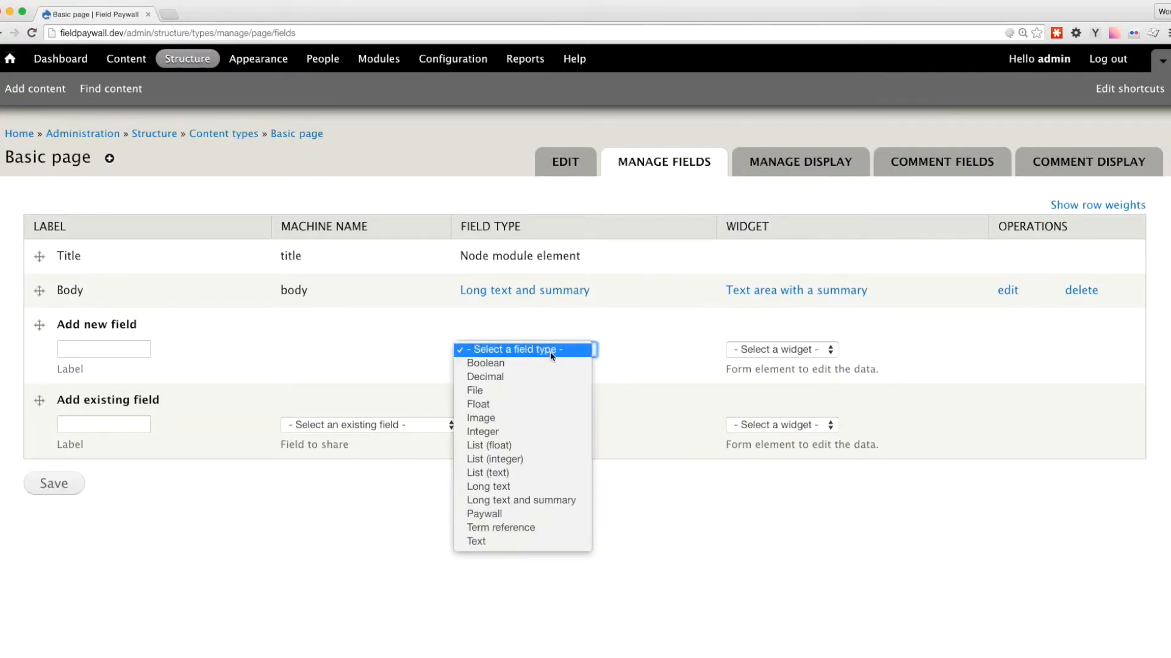
left_click(512, 519)
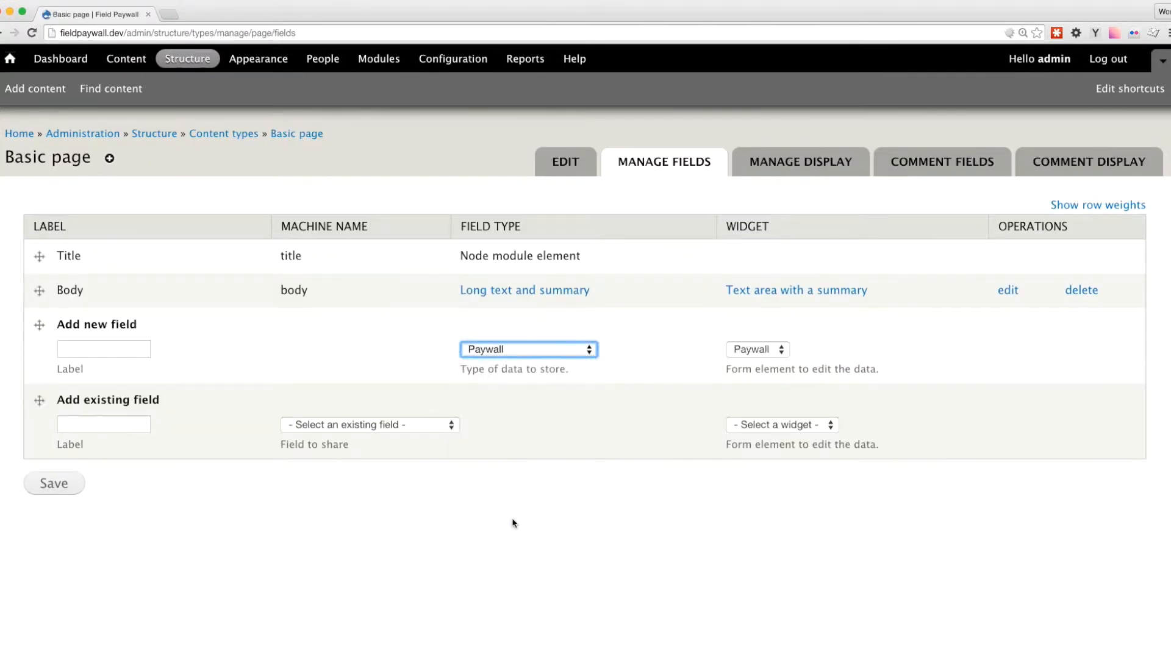
left_click(107, 345)
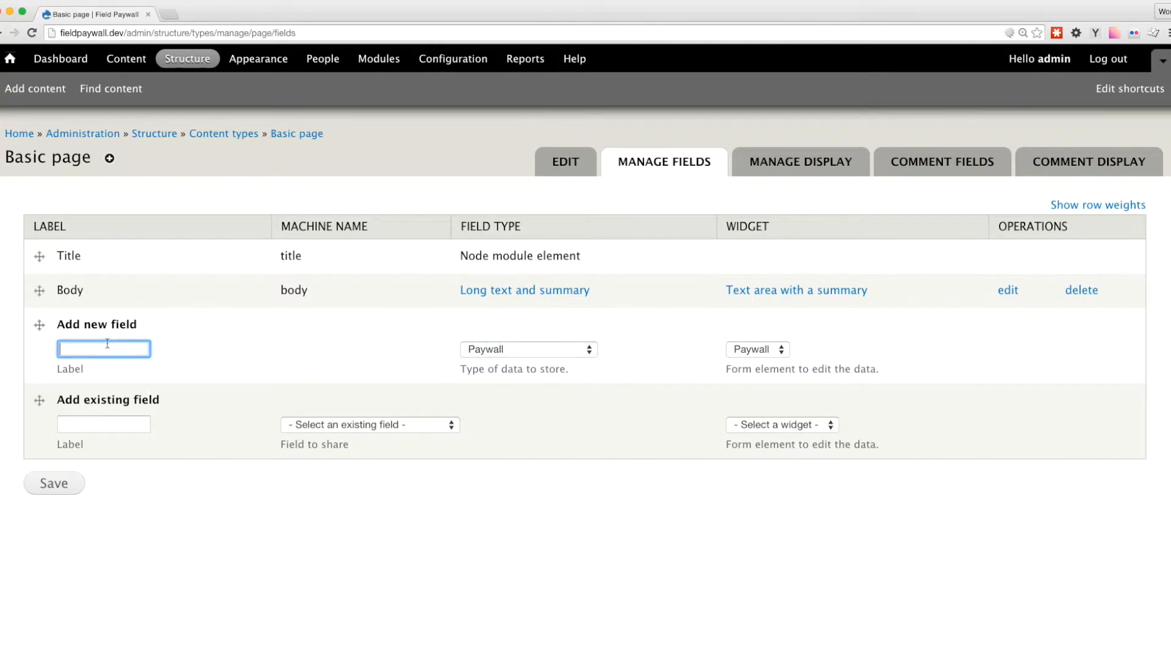
type("My paywall")
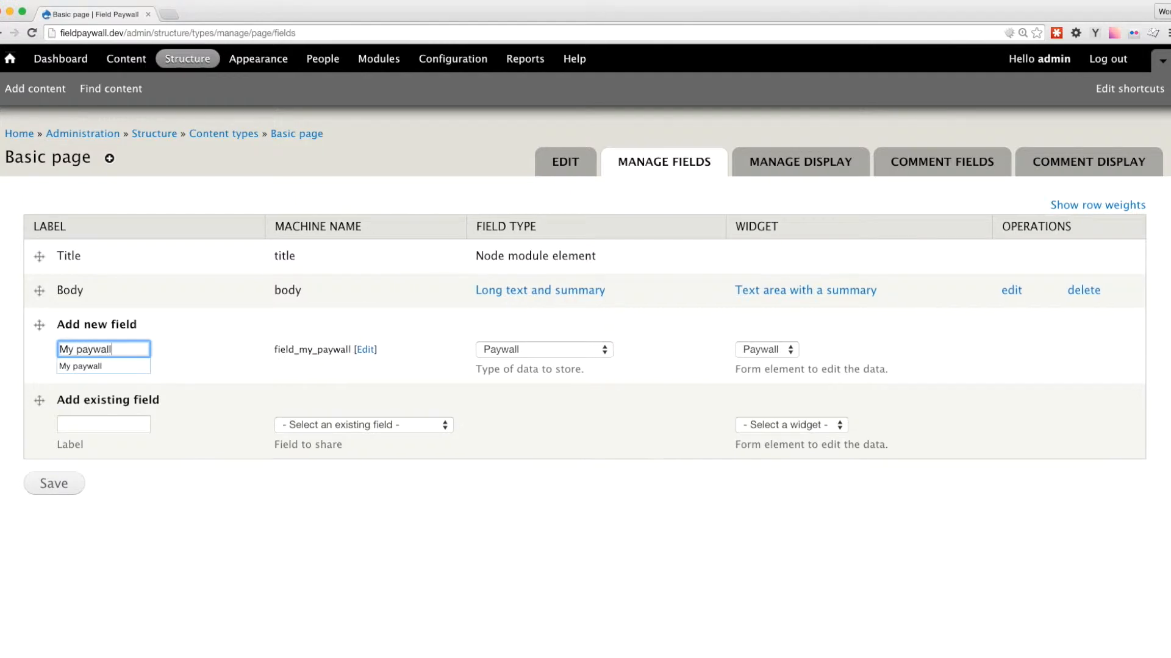
left_click(62, 488)
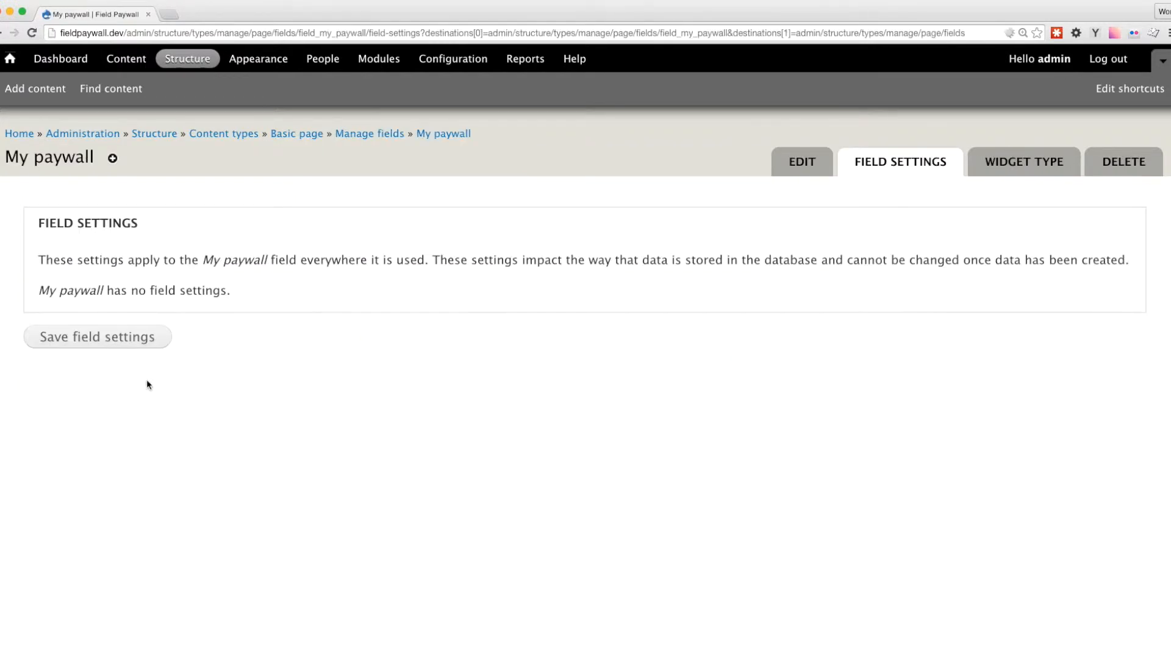
left_click(131, 343)
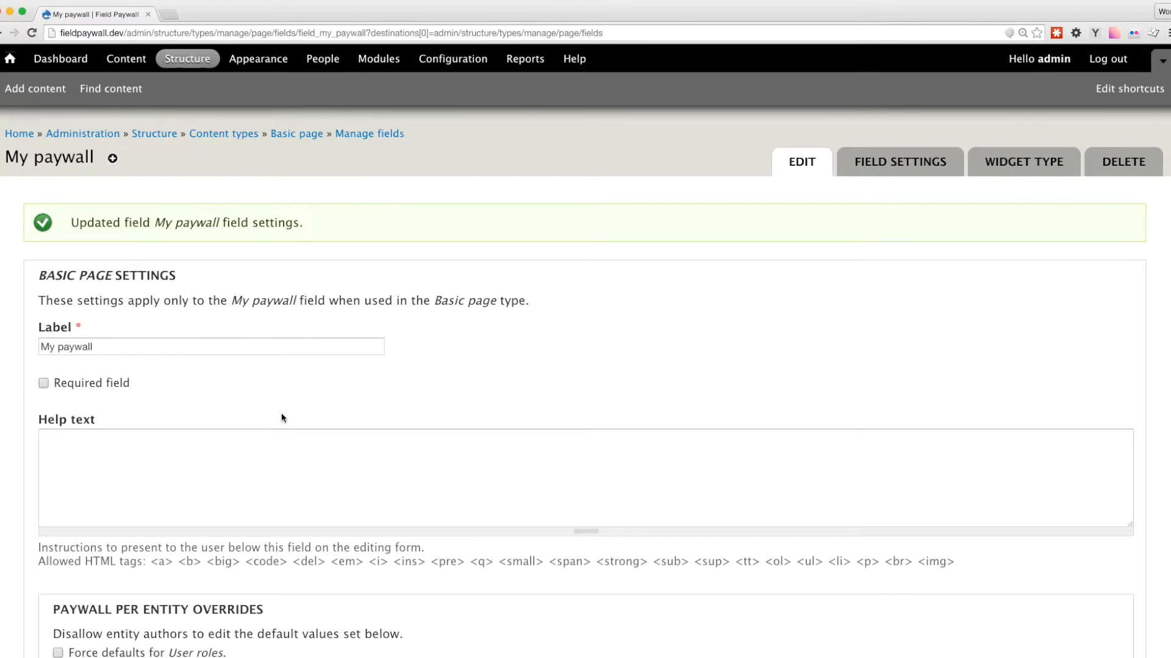
In the field's default values, activate the paywall for the anonymous user role and set the paywall message to "My paywall message".
scroll(281, 418, "down", 6)
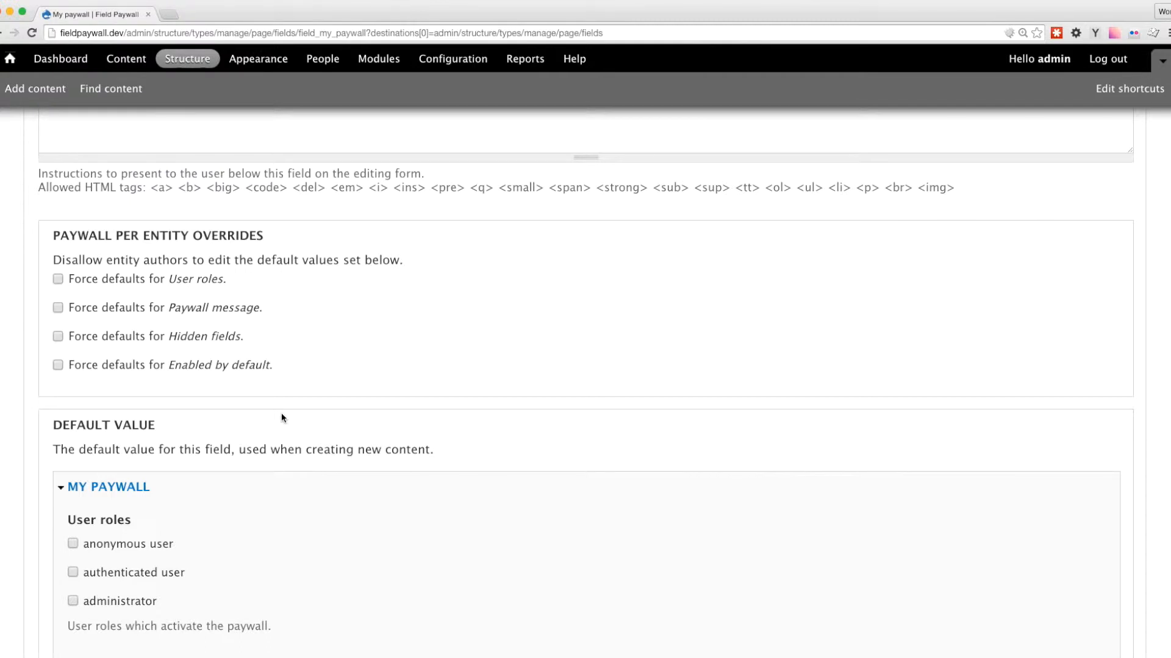
scroll(281, 417, "down", 5)
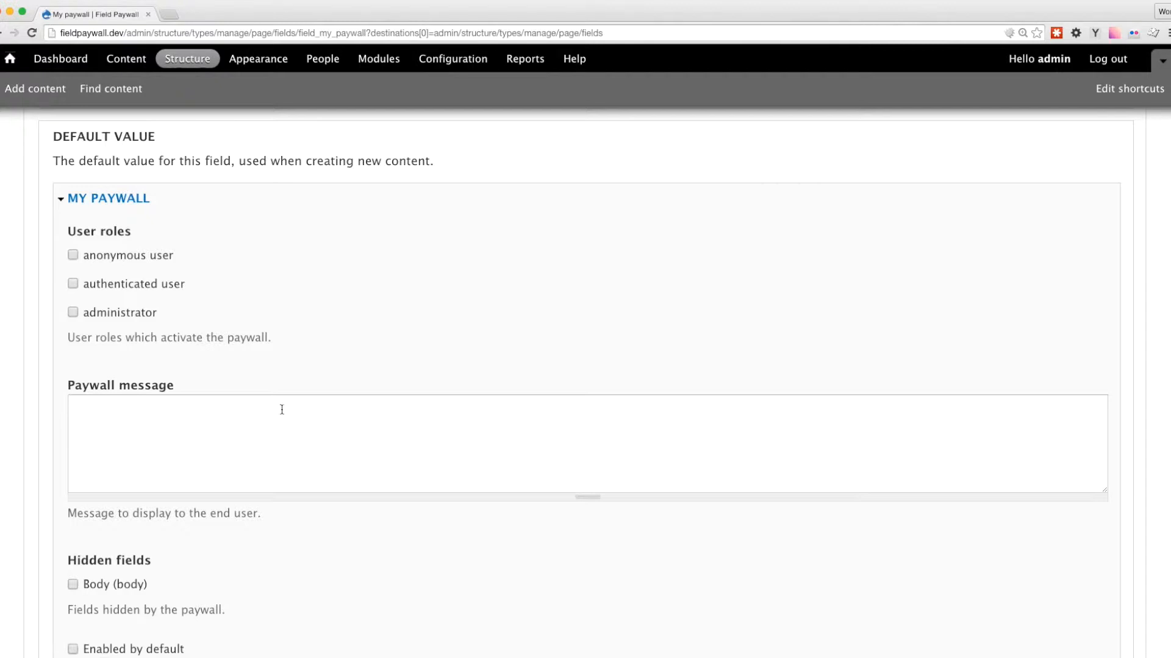
left_click(113, 257)
left_click(179, 460)
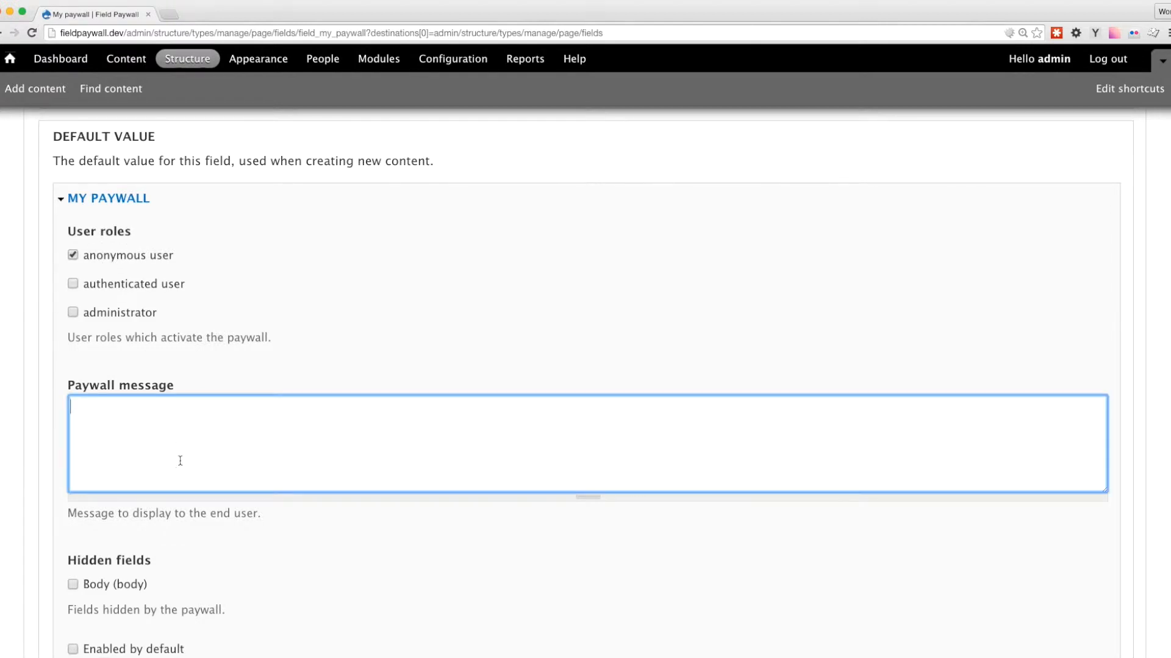
type("My paywall message")
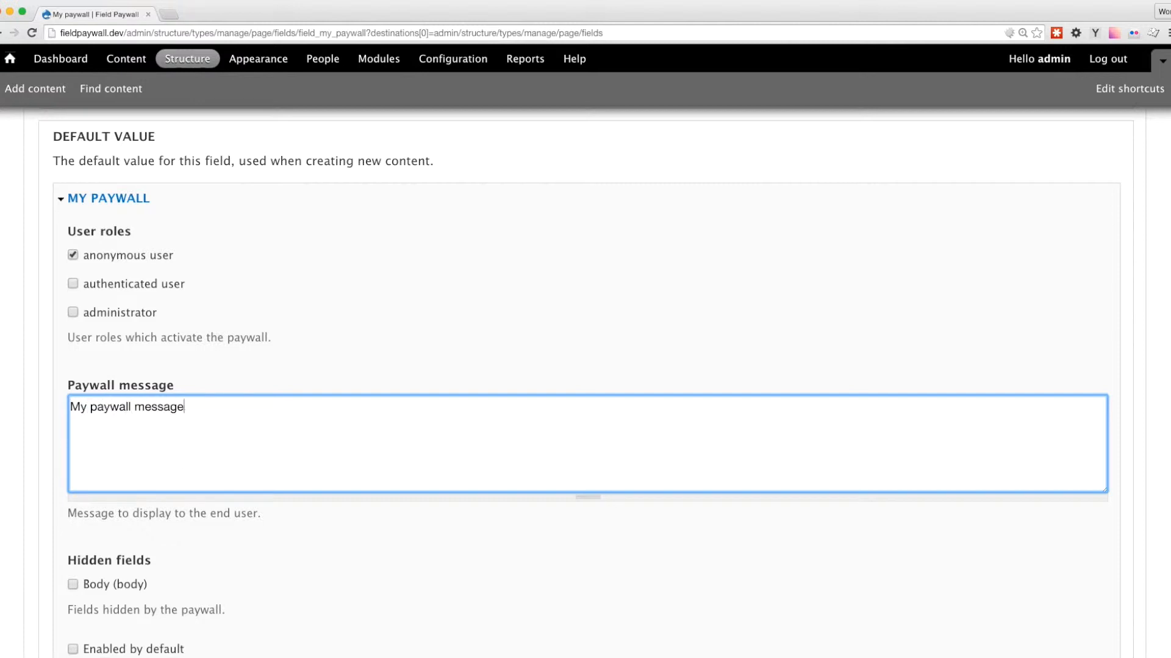
Set Body as a field hidden by the paywall by default and save the My paywall field configuration.
scroll(128, 476, "down", 3)
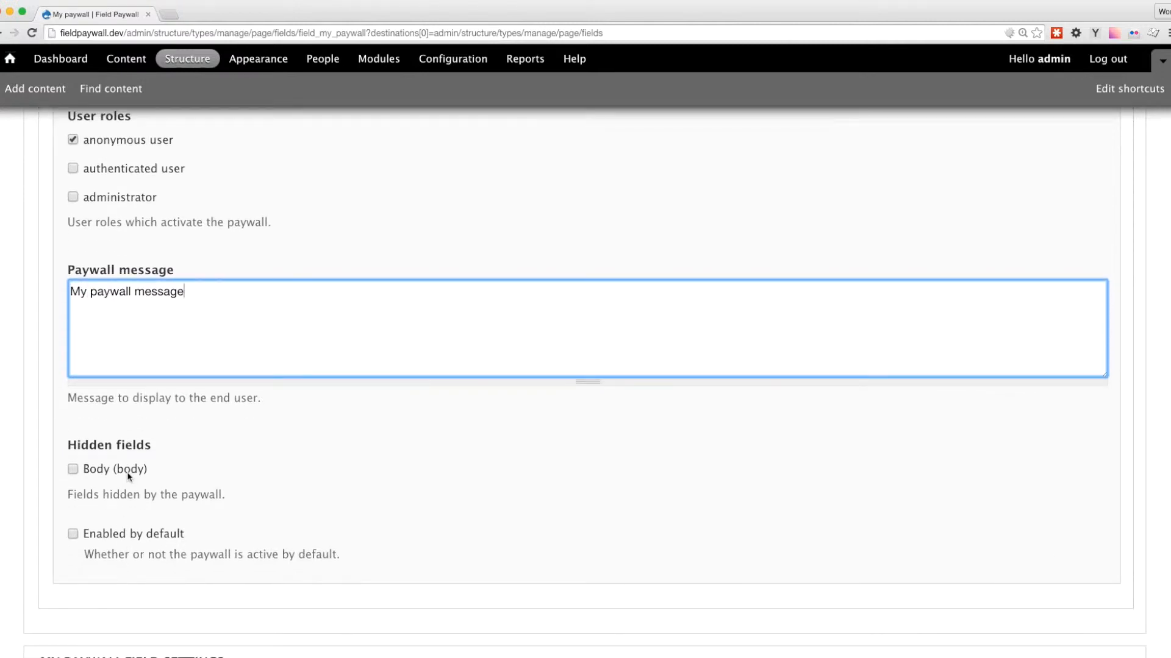
left_click(129, 474)
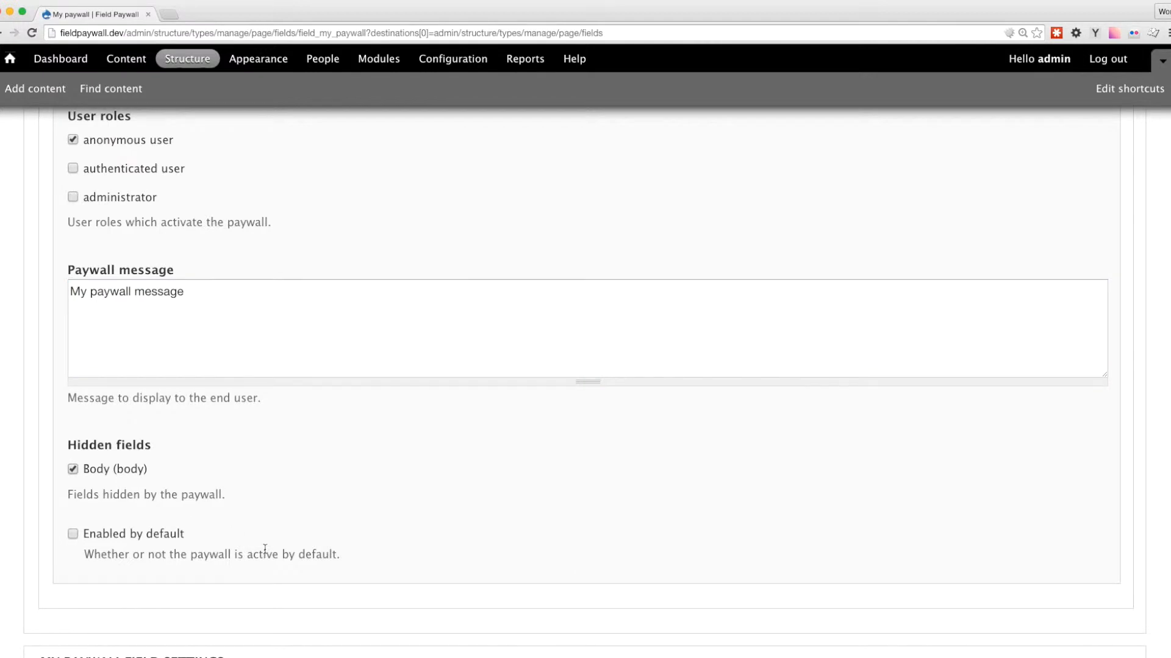
scroll(264, 549, "down", 3)
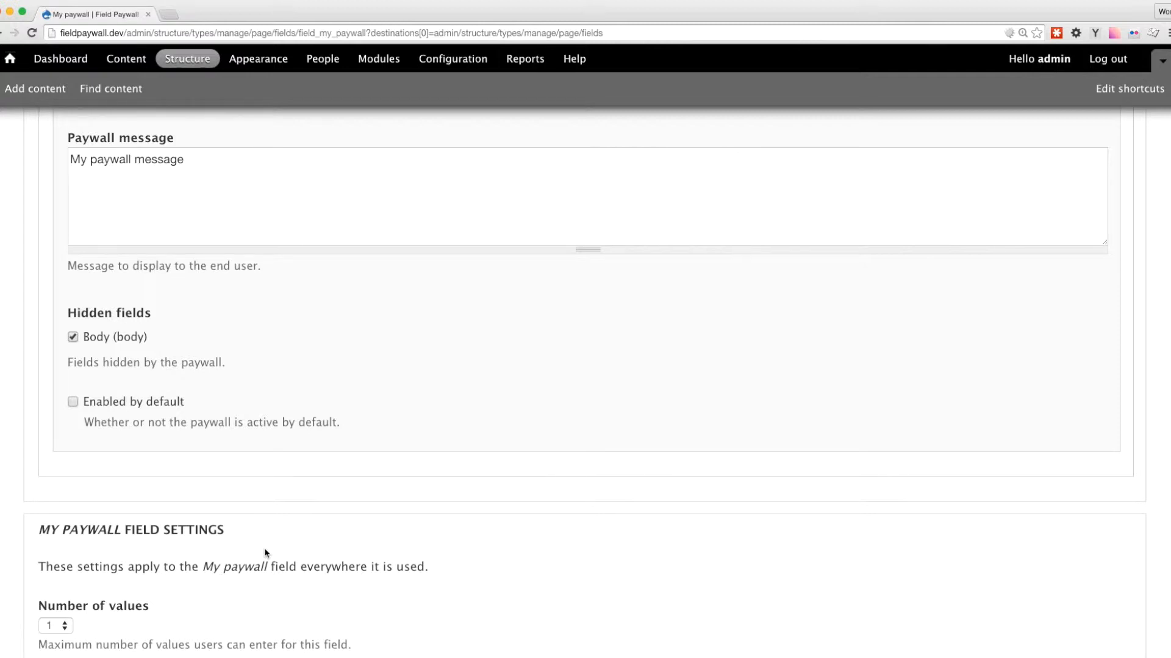
scroll(265, 553, "down", 3)
left_click(116, 607)
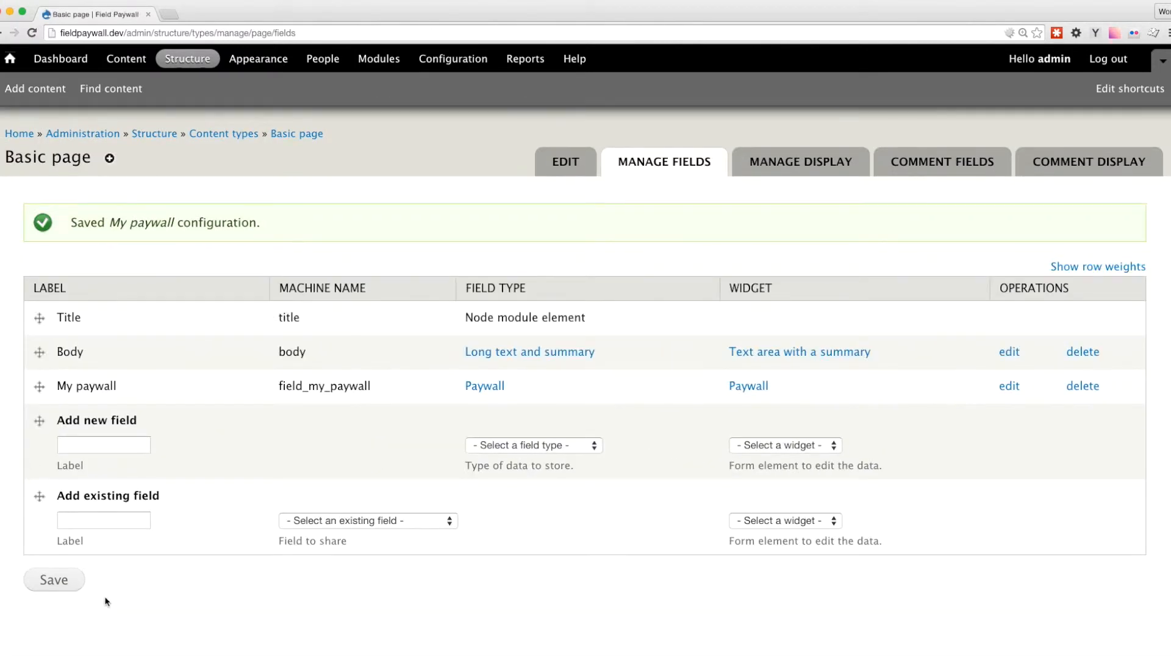
Start a new Basic page titled "My new page" with the body "New page body text".
left_click(47, 89)
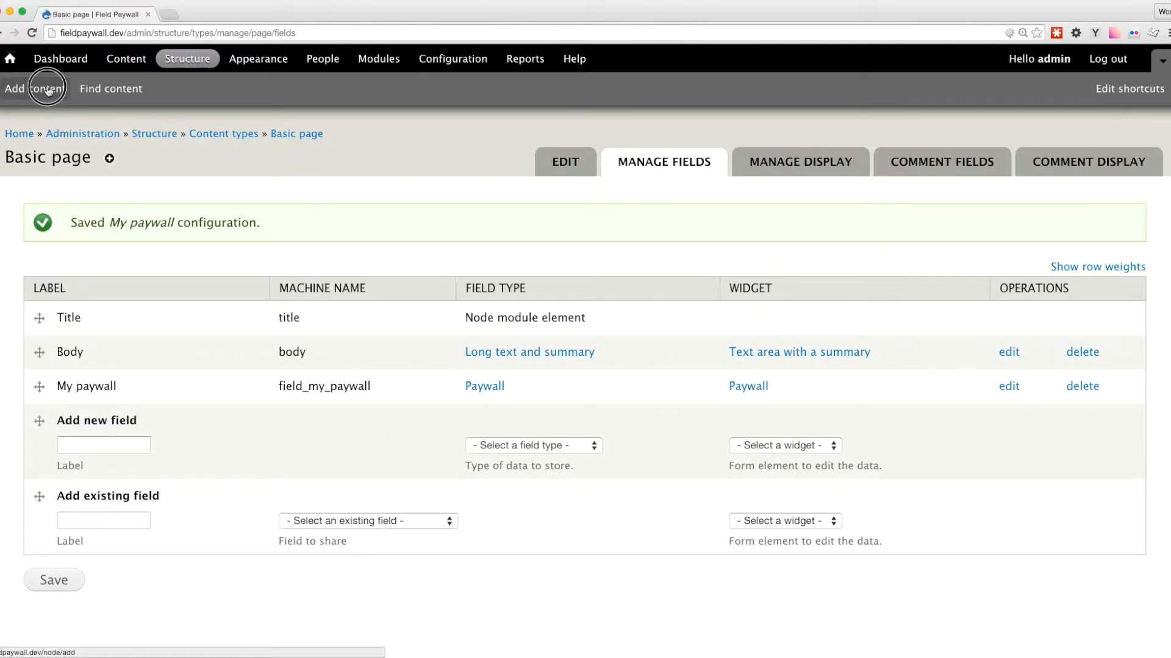
left_click(74, 279)
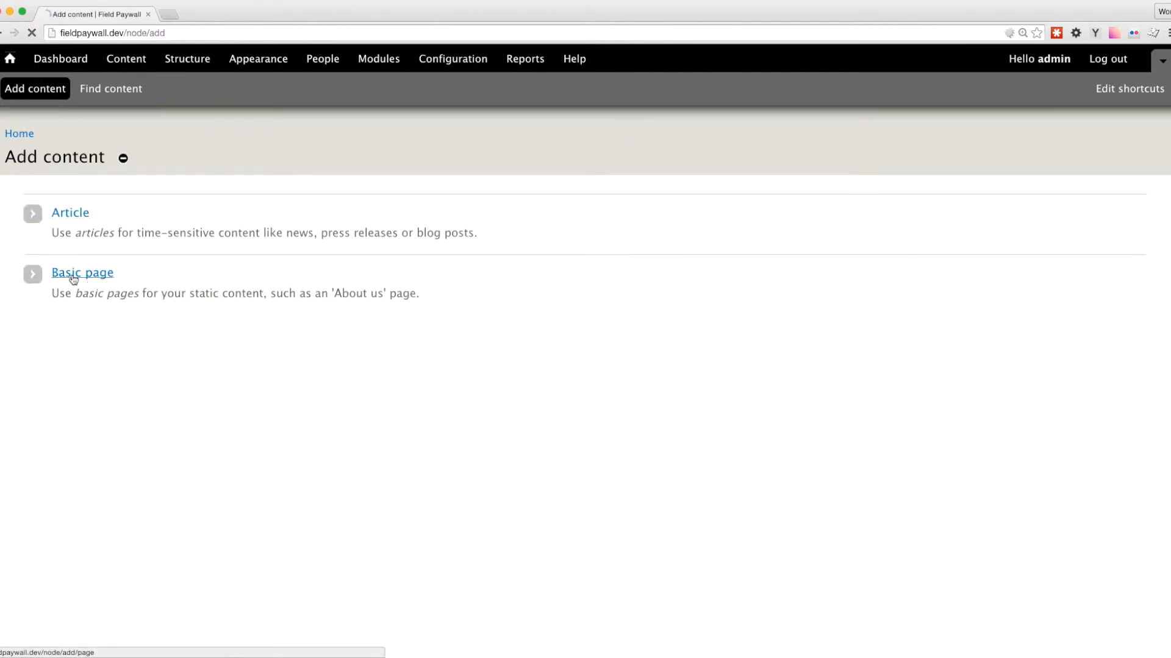
left_click(66, 232)
type("My new page")
key("Tab")
key("Tab")
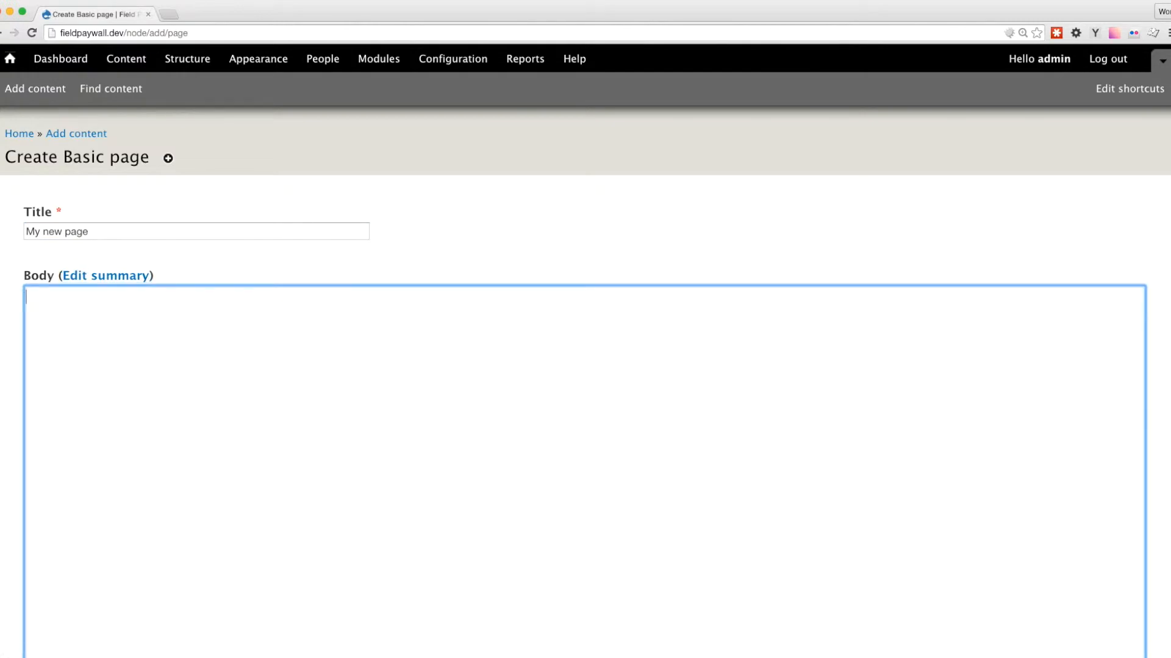
type("New p")
key("BackSpace")
type("page body text")
Turn on the "Enabled by default" option in the page's My paywall settings and save the page.
scroll(6, 262, "down", 10)
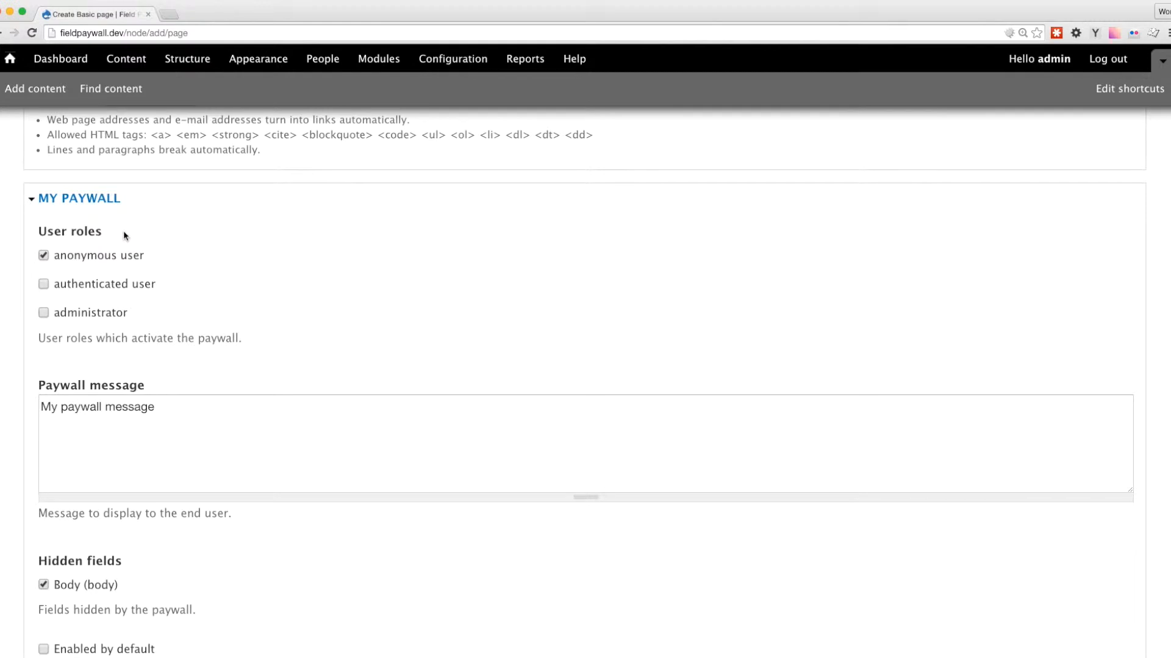
scroll(124, 234, "down", 1)
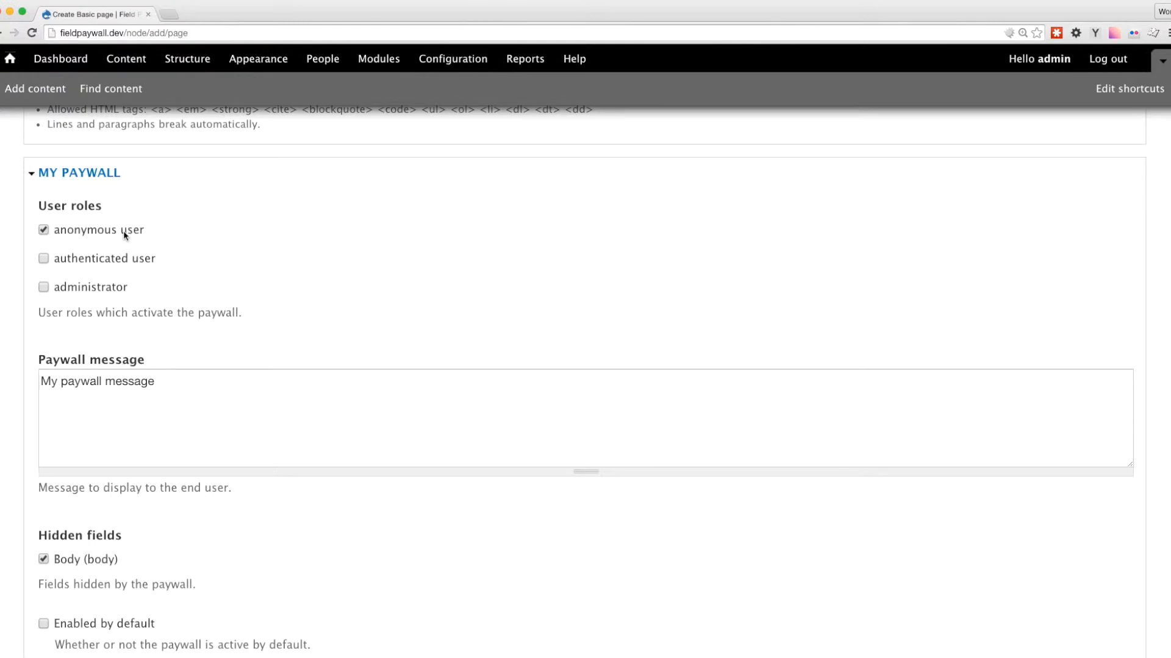
scroll(124, 234, "down", 1)
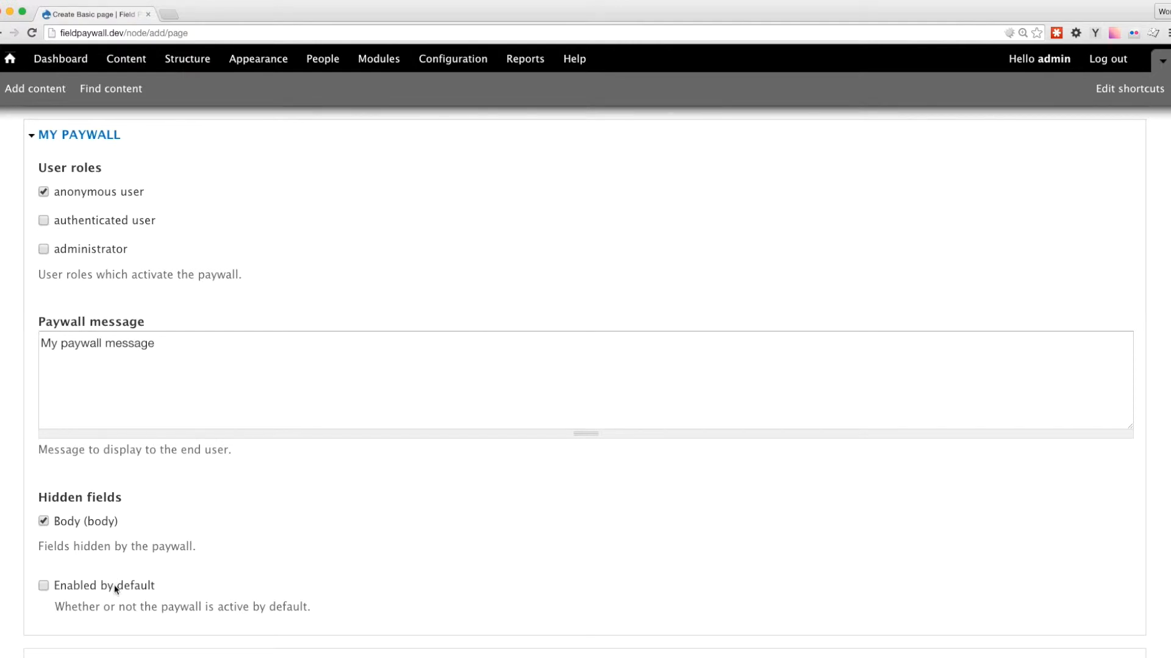
scroll(115, 587, "down", 10)
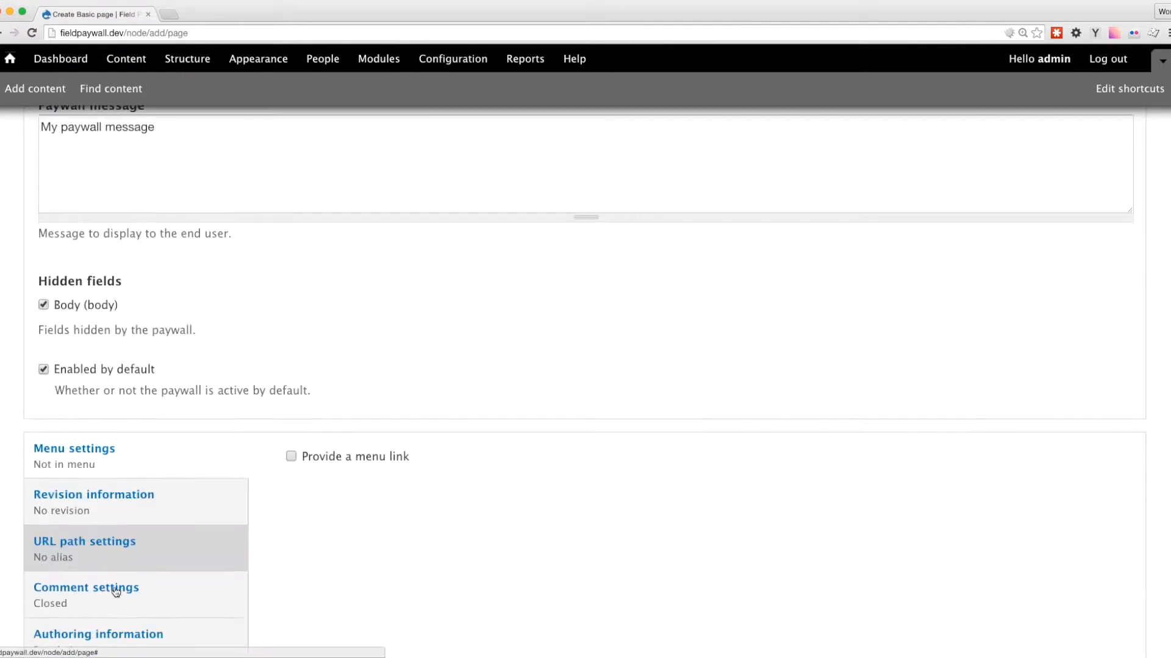
left_click(54, 589)
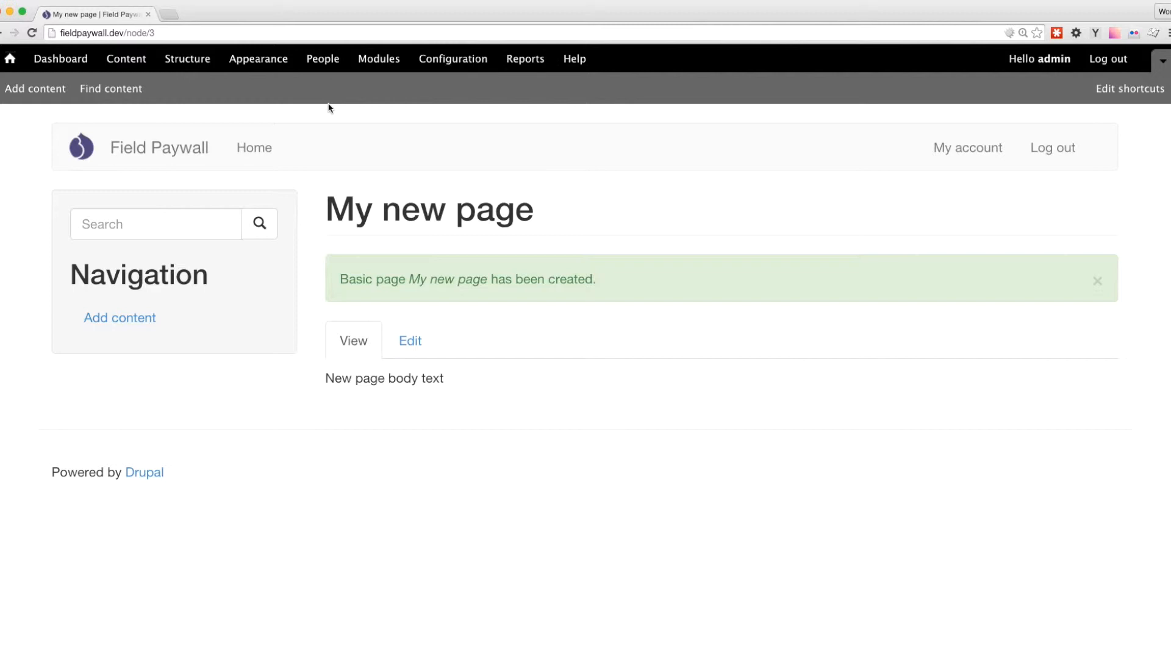
Open the new page's address in the logged-out browser window and examine the content shown to anonymous visitors.
left_click_drag(325, 378, 447, 386)
left_click(447, 385)
left_click(164, 32)
key("super+c")
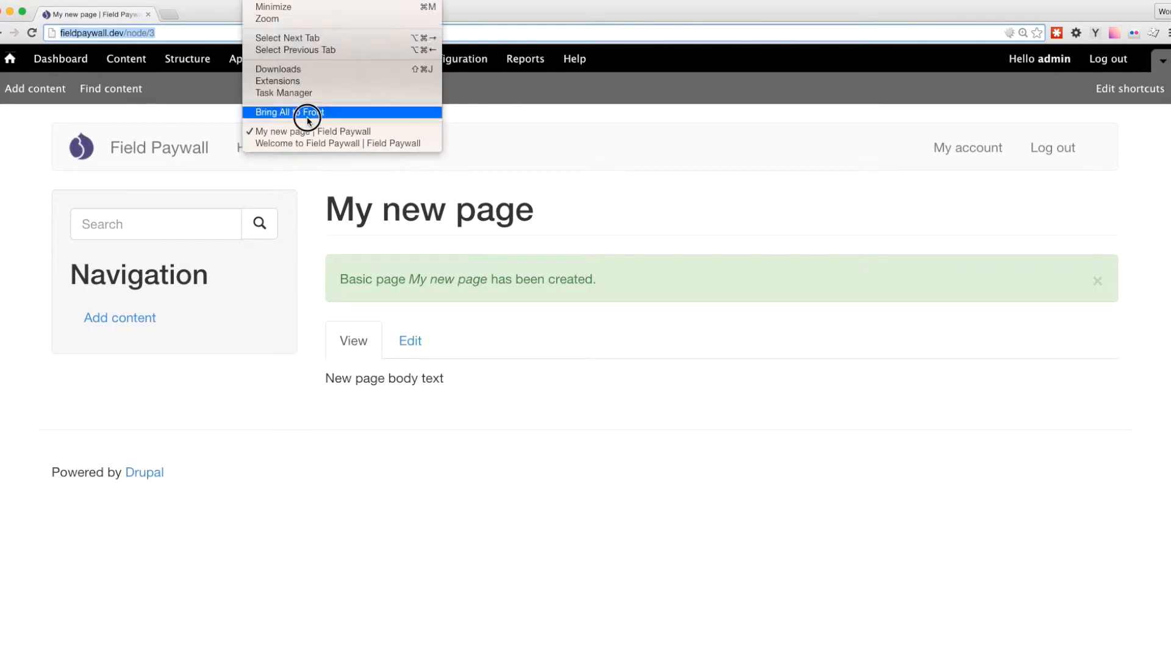
left_click(303, 141)
left_click(120, 34)
key("super+v")
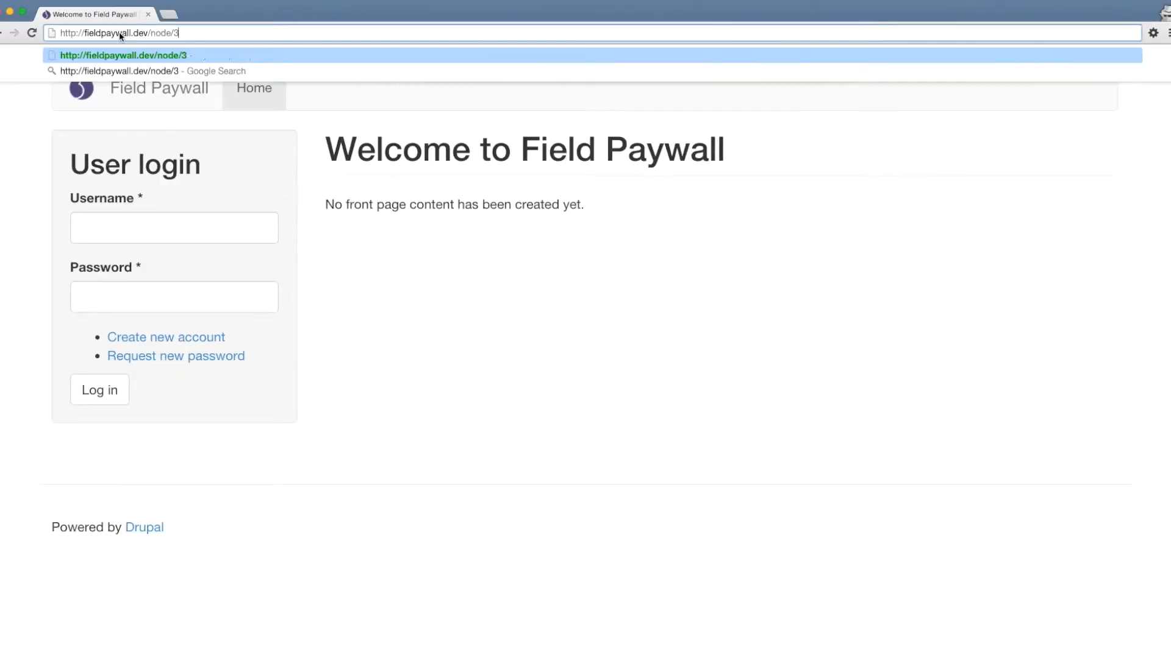
key("Return")
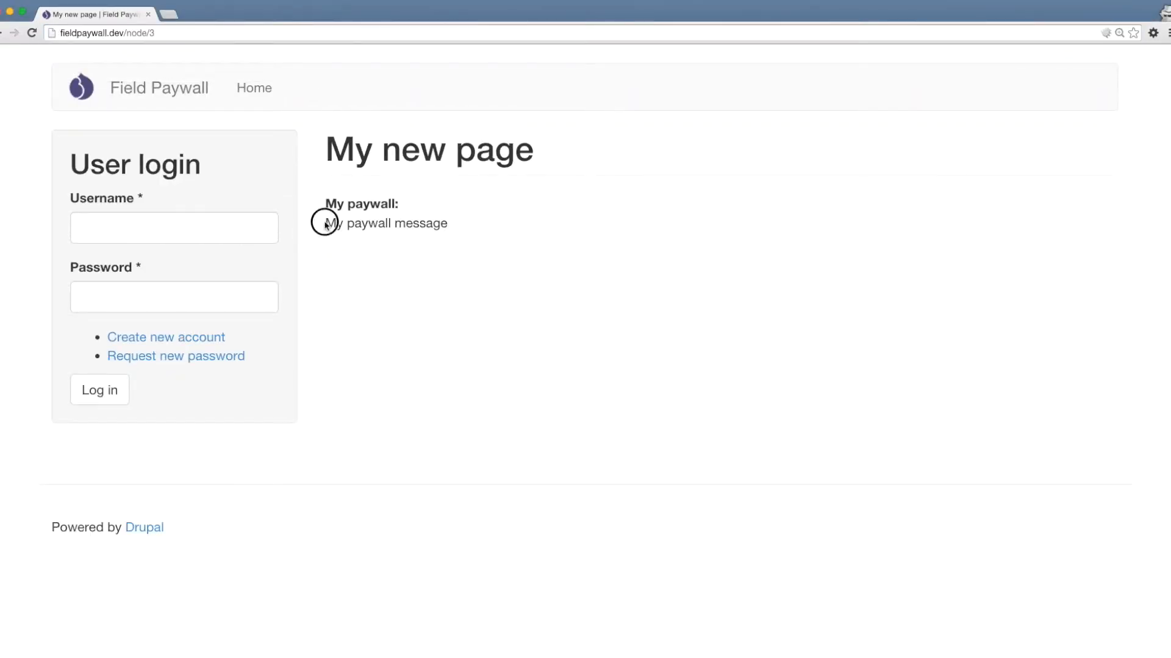
left_click_drag(326, 224, 464, 223)
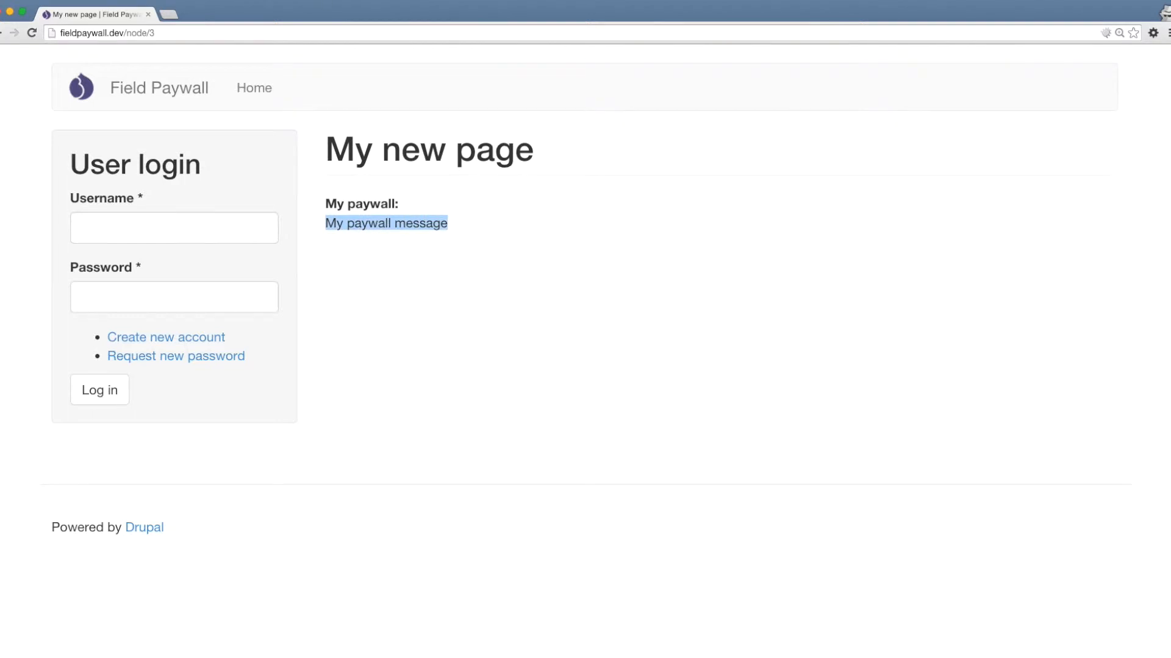
In the logged-in browser window, open the edit settings of the Basic page content type's My paywall field.
left_click(298, 125)
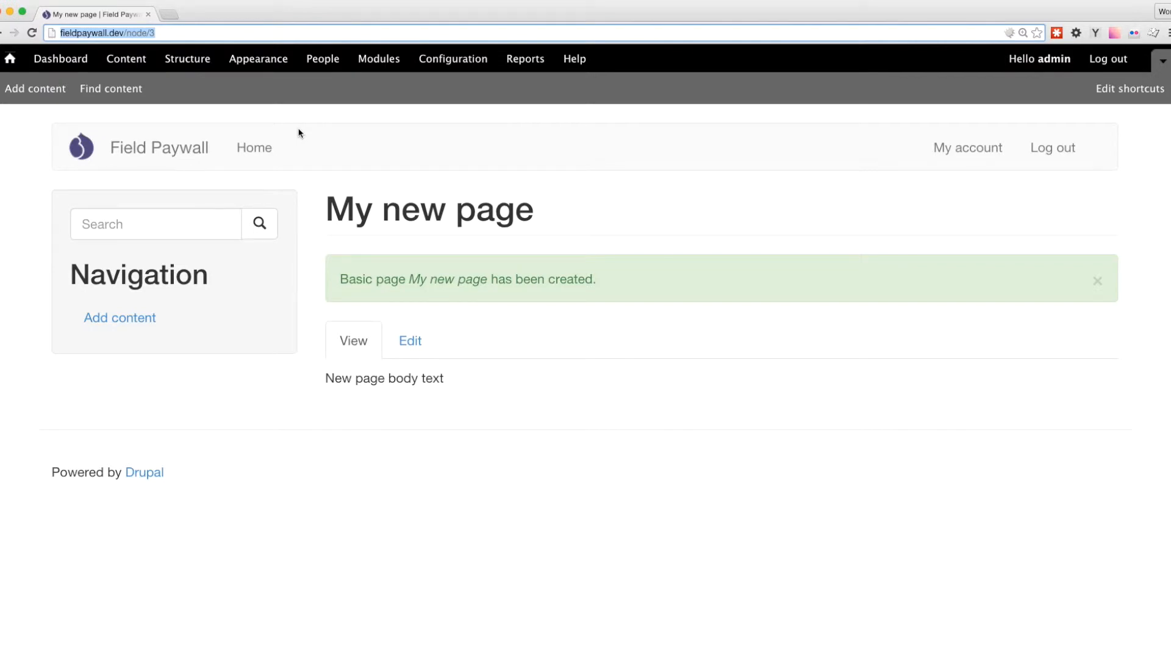
left_click(189, 64)
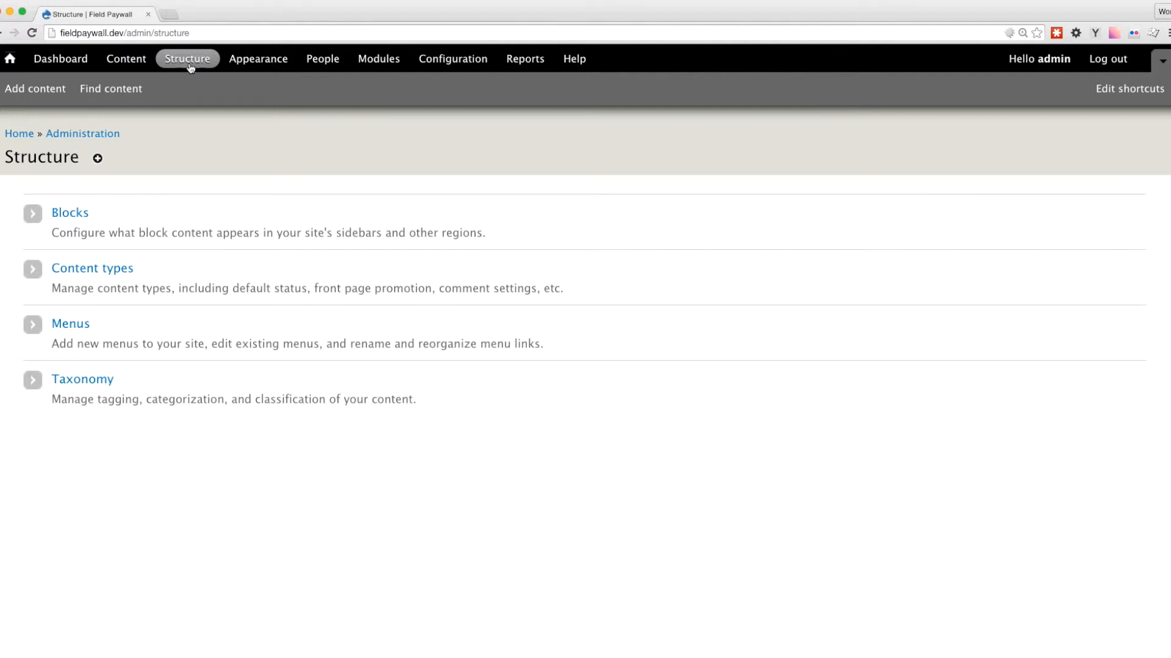
left_click(119, 271)
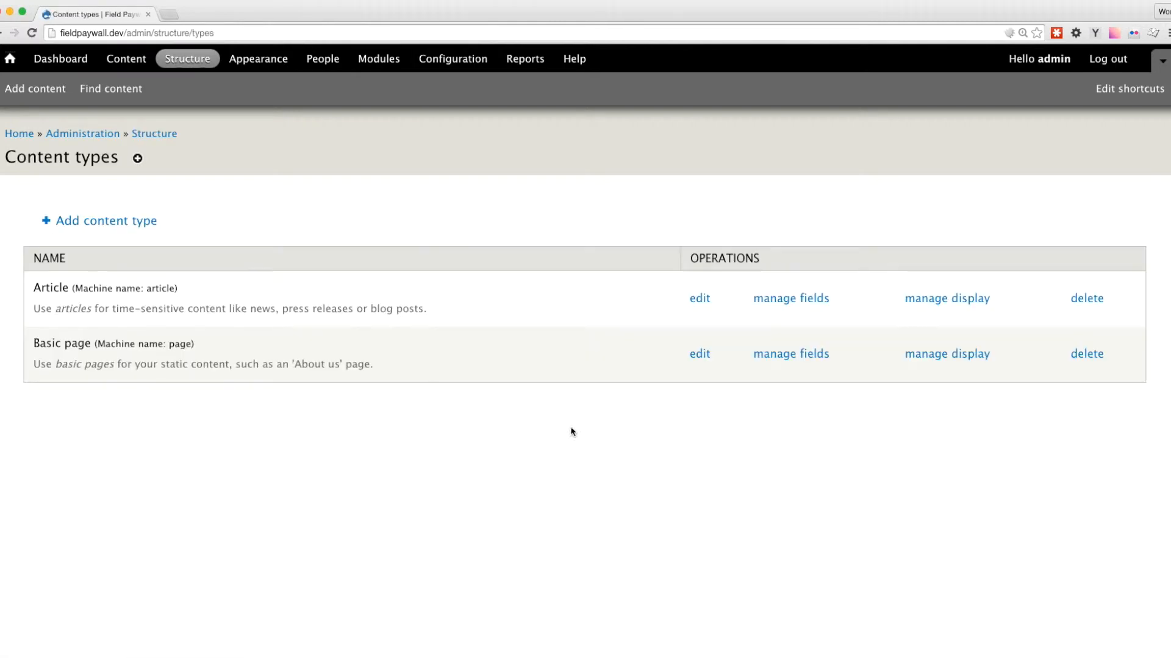
left_click(802, 360)
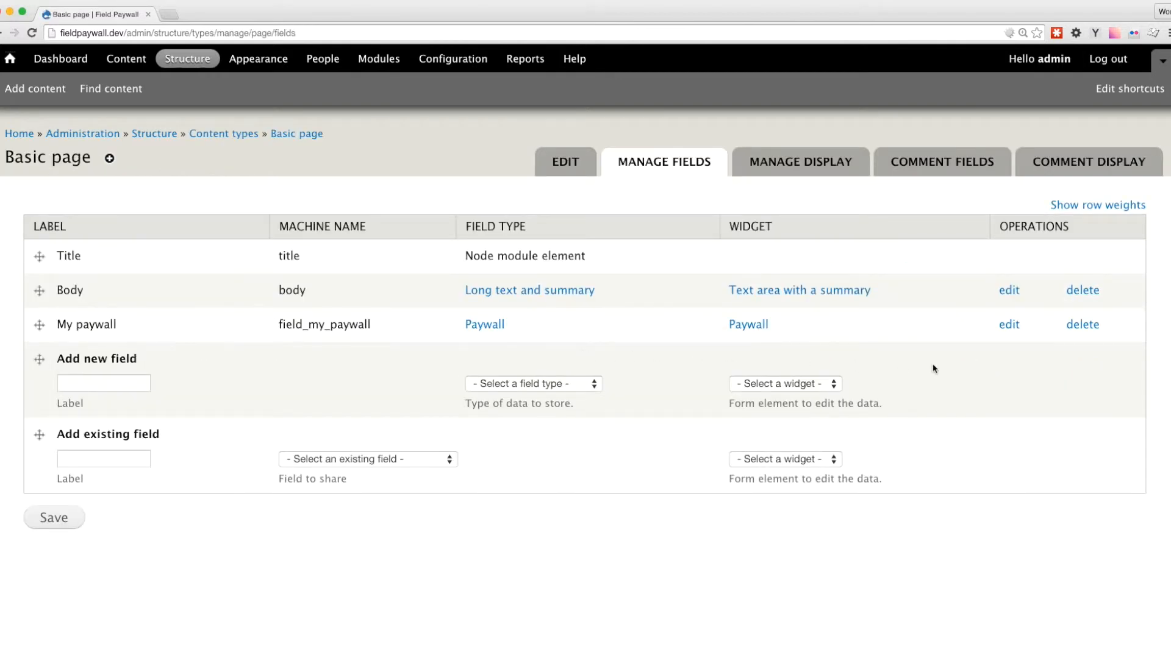
left_click(1006, 325)
scroll(173, 345, "down", 3)
scroll(173, 344, "down", 2)
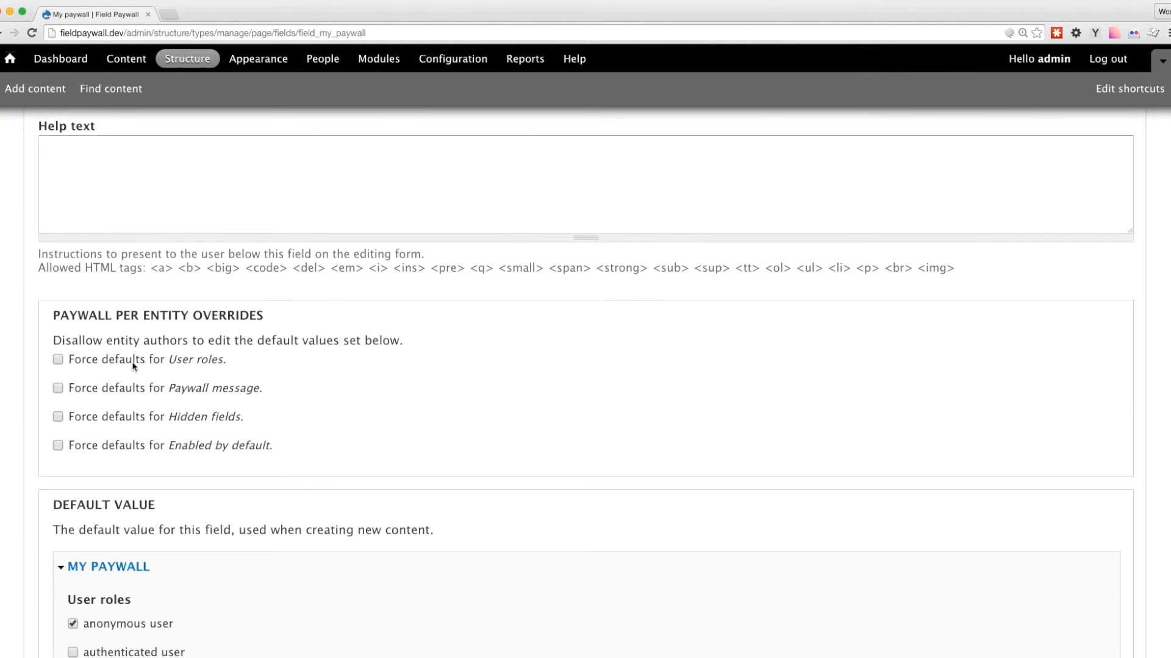
Force the defaults for User roles, Paywall message and Hidden fields on the My paywall field and save the settings.
left_click(134, 366)
left_click(148, 391)
left_click(139, 415)
scroll(334, 436, "down", 12)
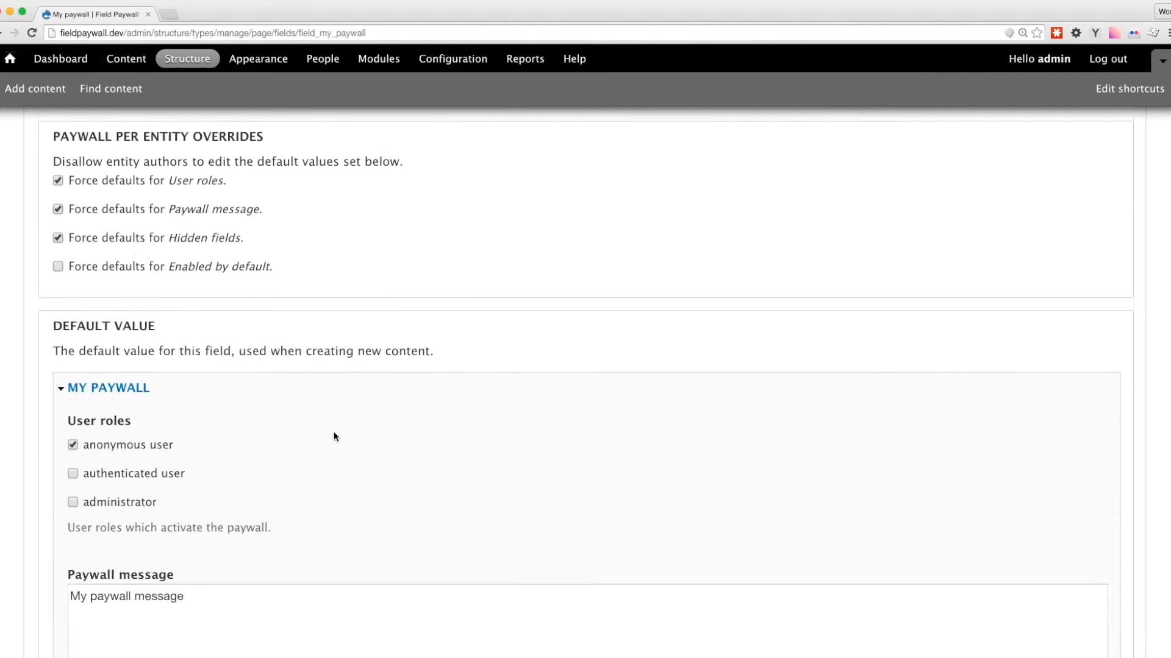
left_click(87, 591)
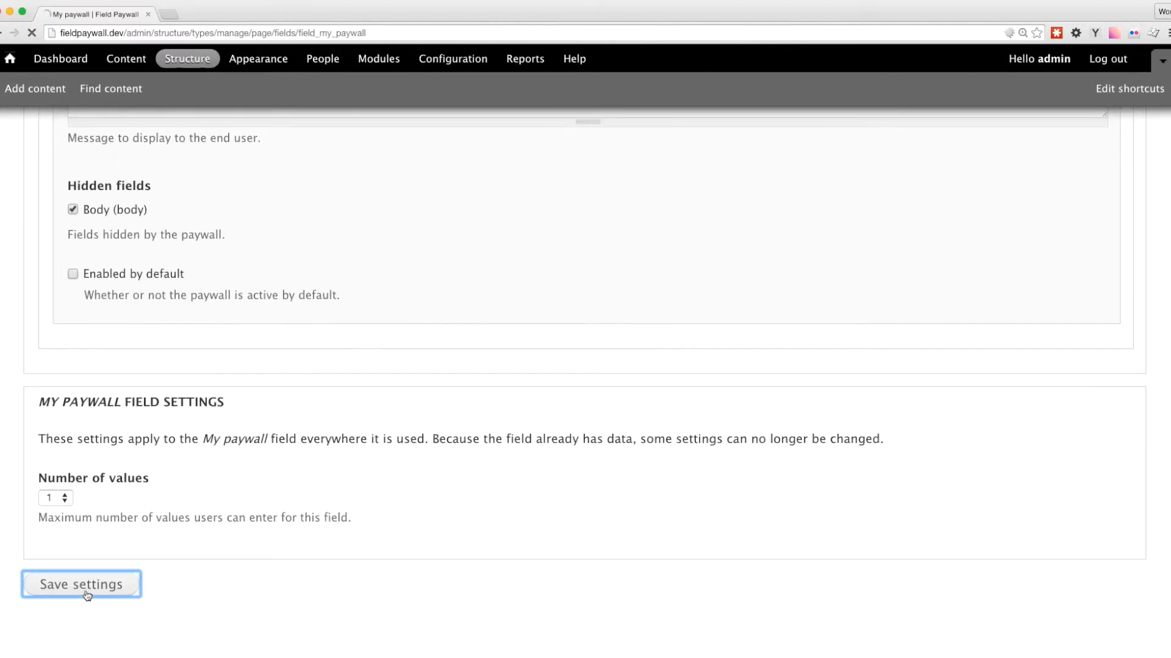
Open "My new page" for editing from the content list and examine the paywall options offered to authors.
left_click(124, 59)
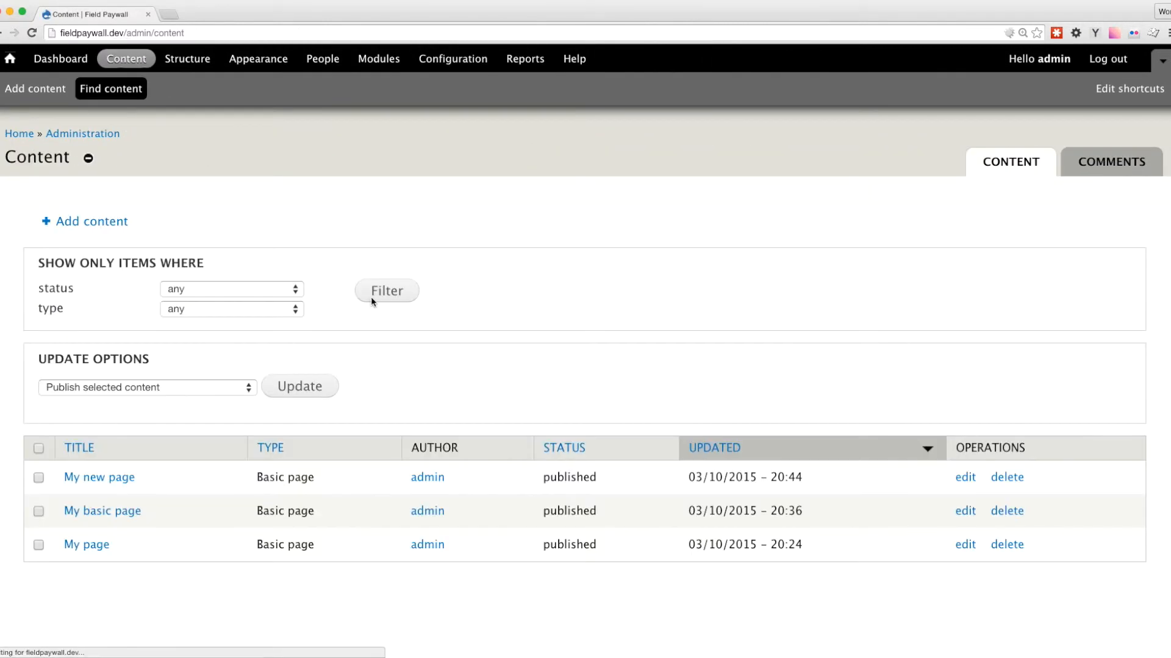
left_click(965, 478)
scroll(505, 357, "down", 10)
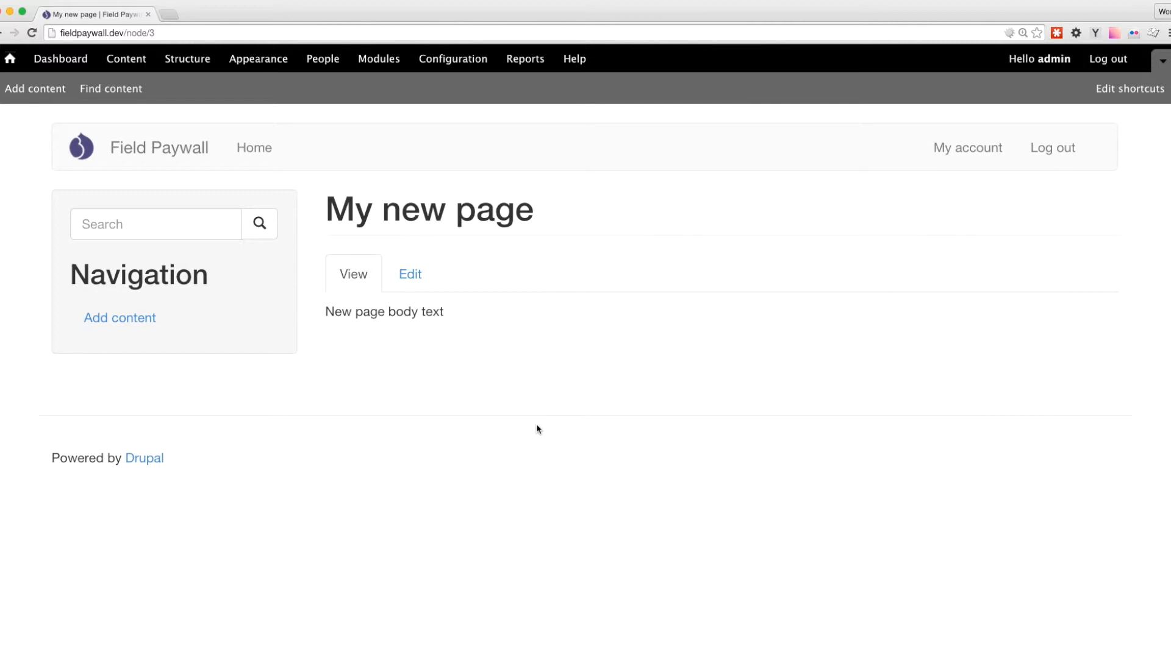
Switch to IntelliJ IDEA and create the file field--field-my-paywall.tpl.php in the bootstrap_paywall theme's templates folder.
key("super+Tab")
key("super+Tab")
key("super+Tab")
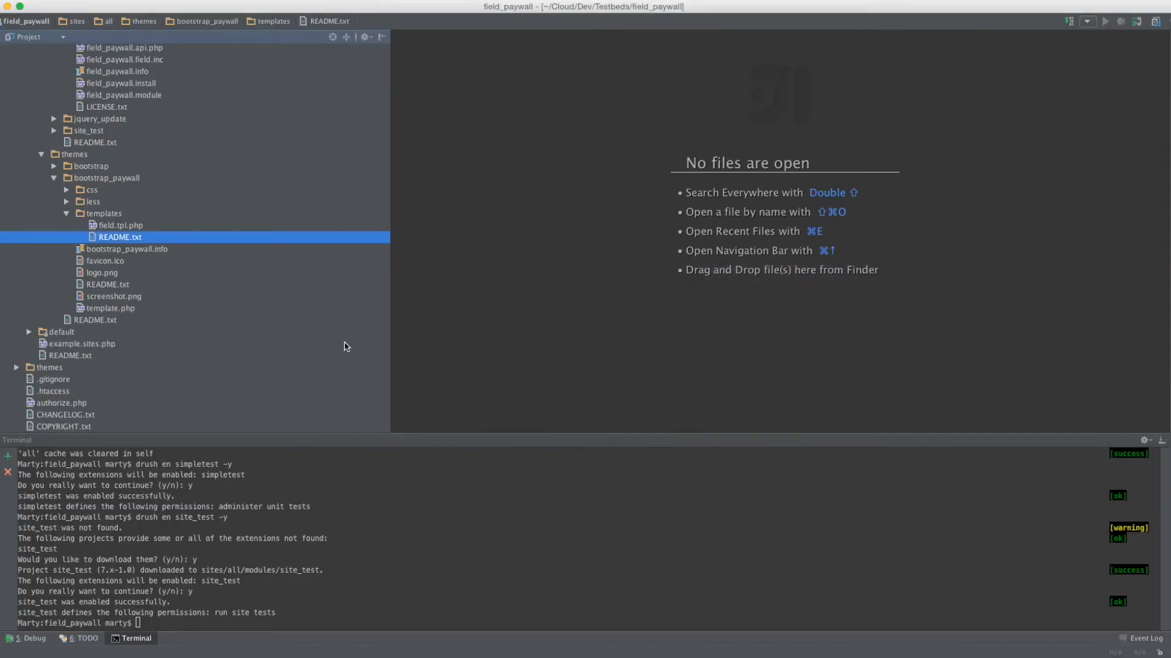
left_click(124, 218)
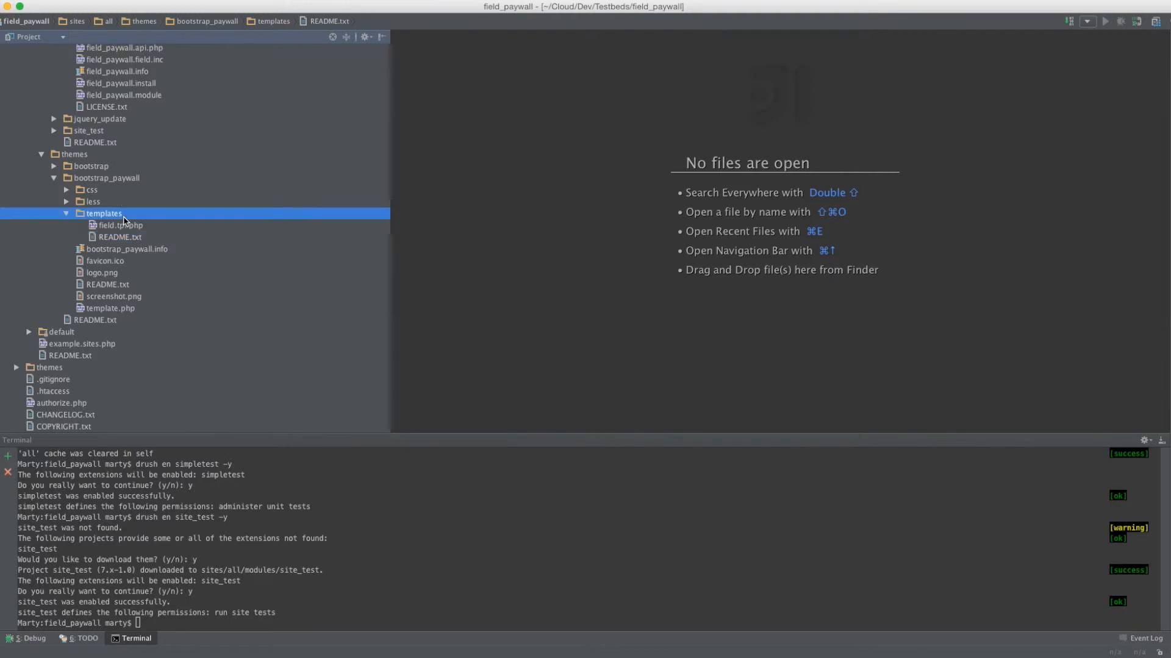
right_click(124, 218)
left_click(308, 218)
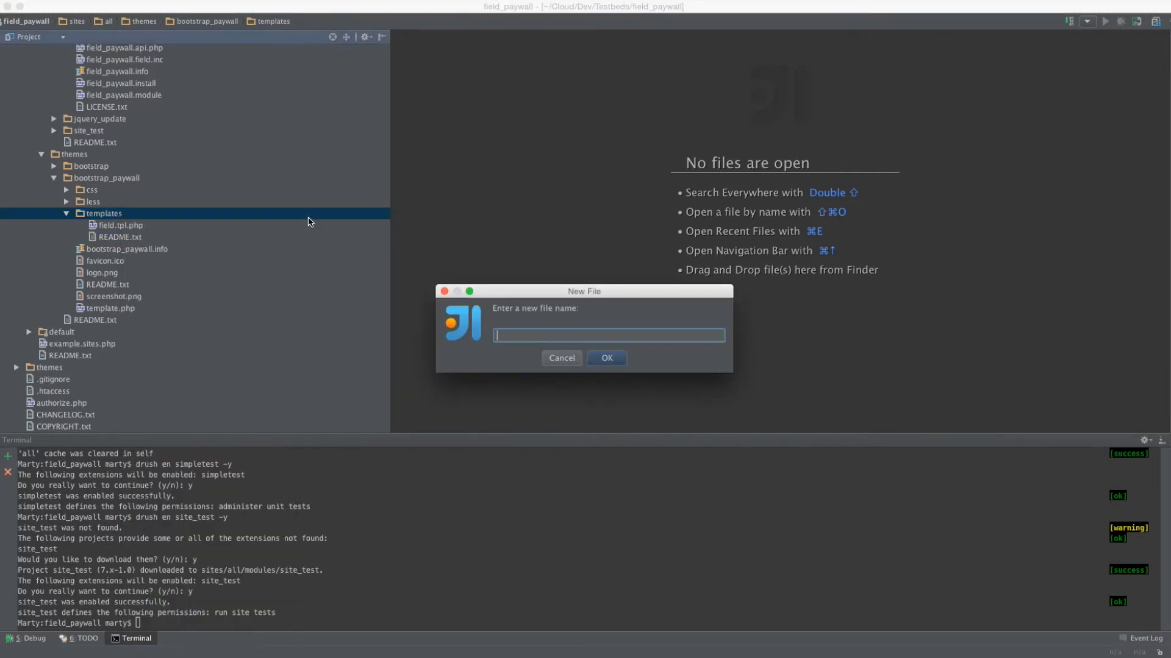
type("fiu")
key("BackSpace")
type("eld--field-my-paywall.tpl.php")
key("Return")
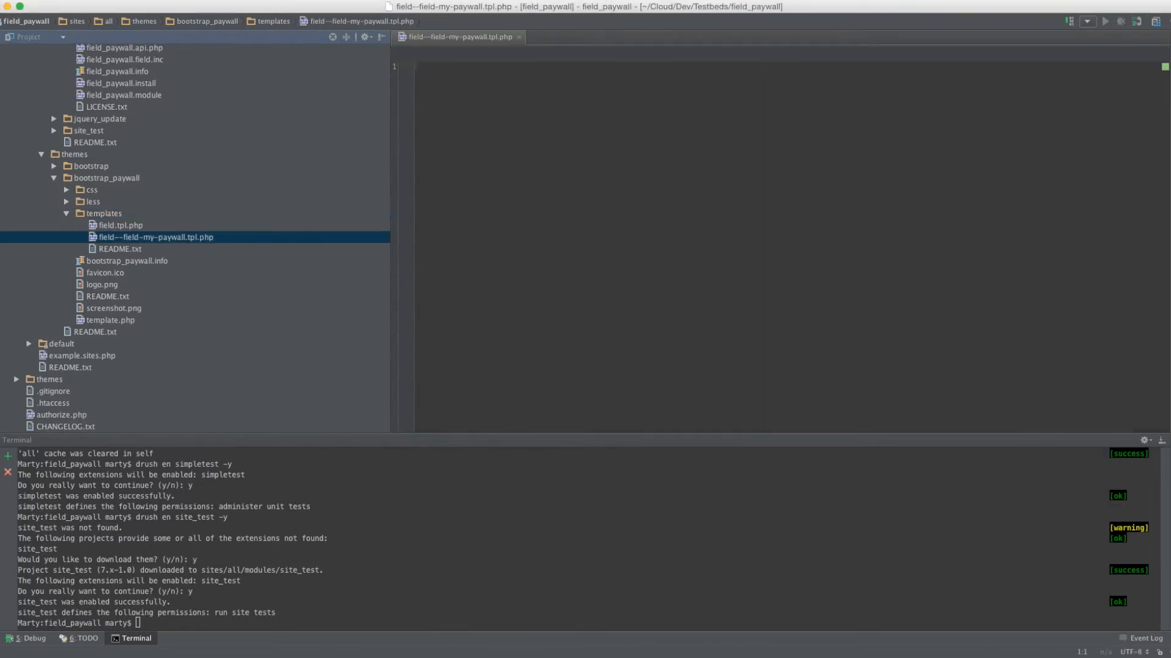
Paste "My paywall <strong>TEMPLATE</strong> override." as the content of the new template file.
type("My paywall <strong>TEMPLATE</strong> override.")
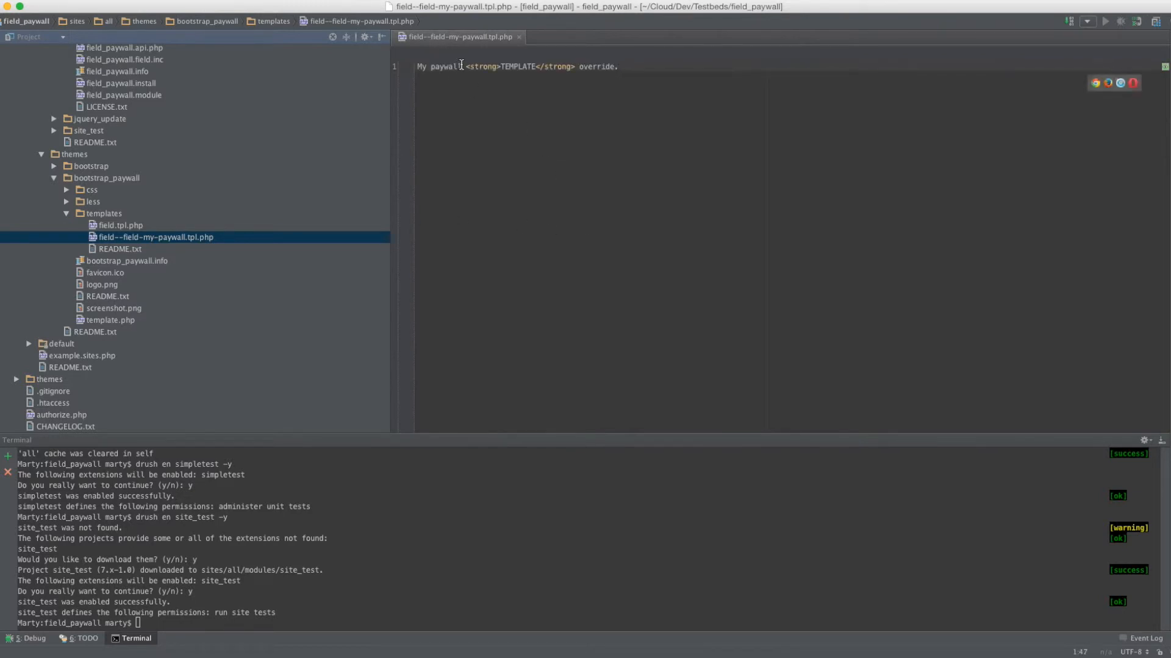
left_click_drag(461, 67, 405, 59)
left_click(624, 120)
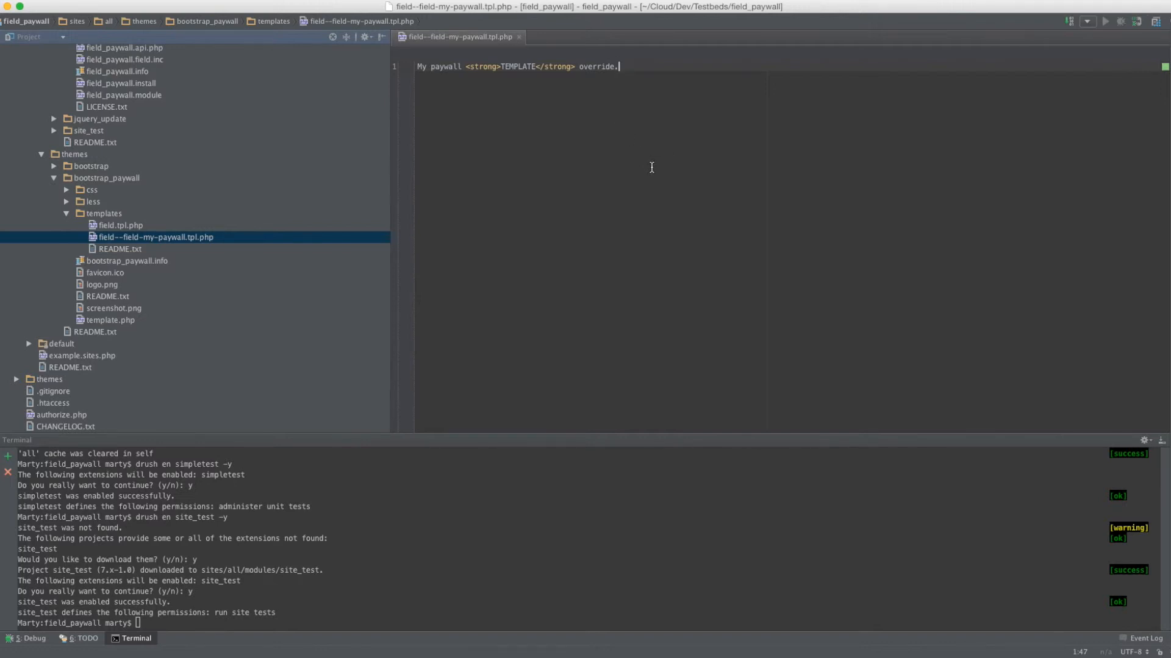
Switch back to the logged-in browser window and clear all of the Drupal site's caches from its performance settings.
key("super+Tab")
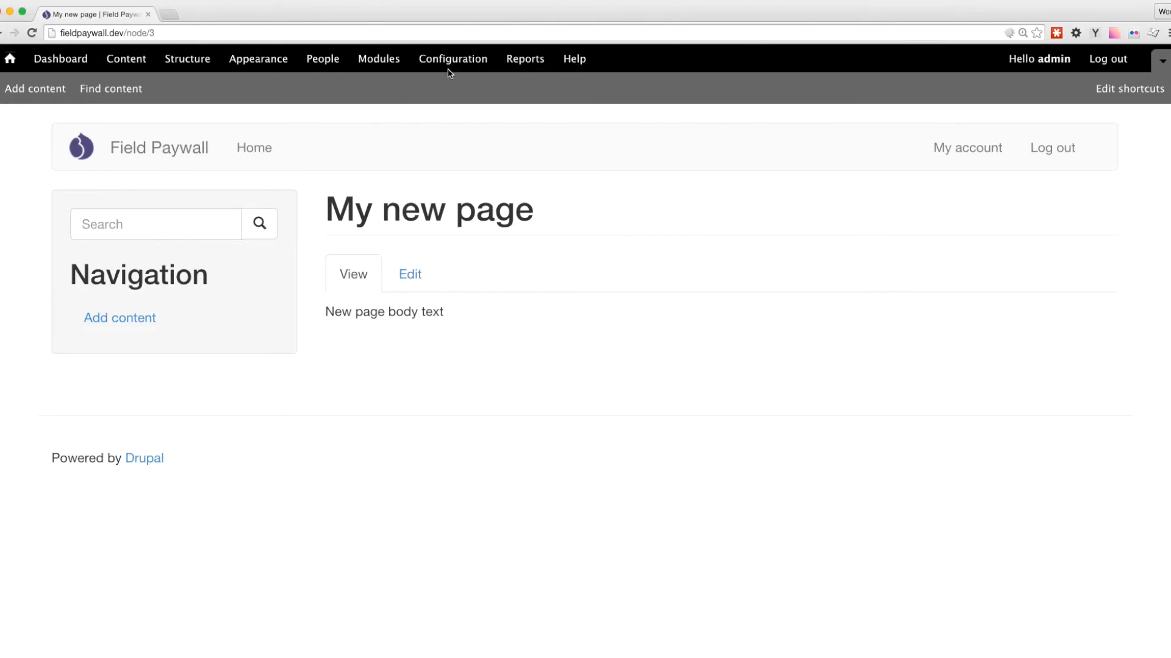
left_click(450, 59)
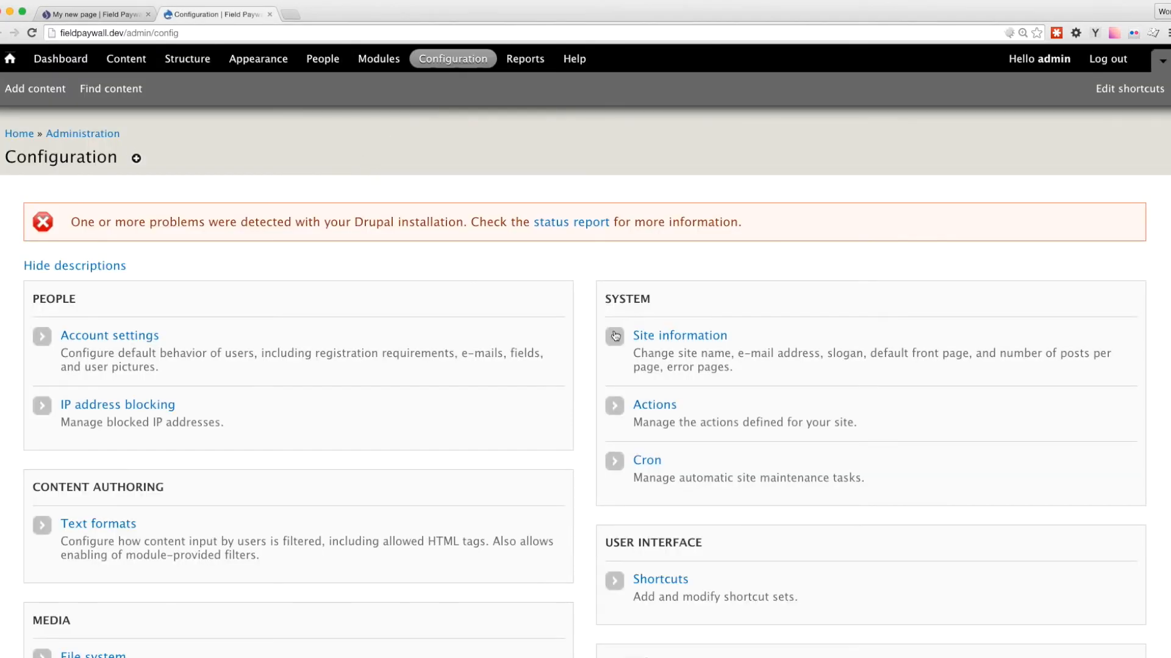
scroll(656, 369, "down", 4)
left_click(677, 573)
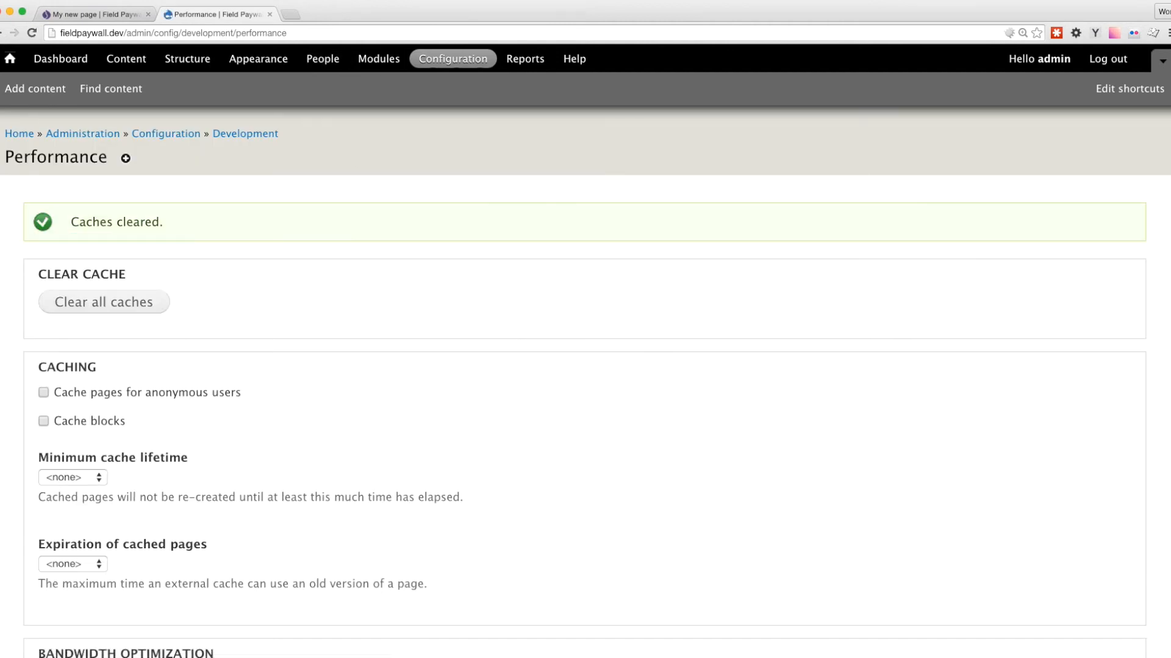
Reload "My new page" in the logged-out browser window and examine the paywall text shown to anonymous visitors.
left_click(307, 131)
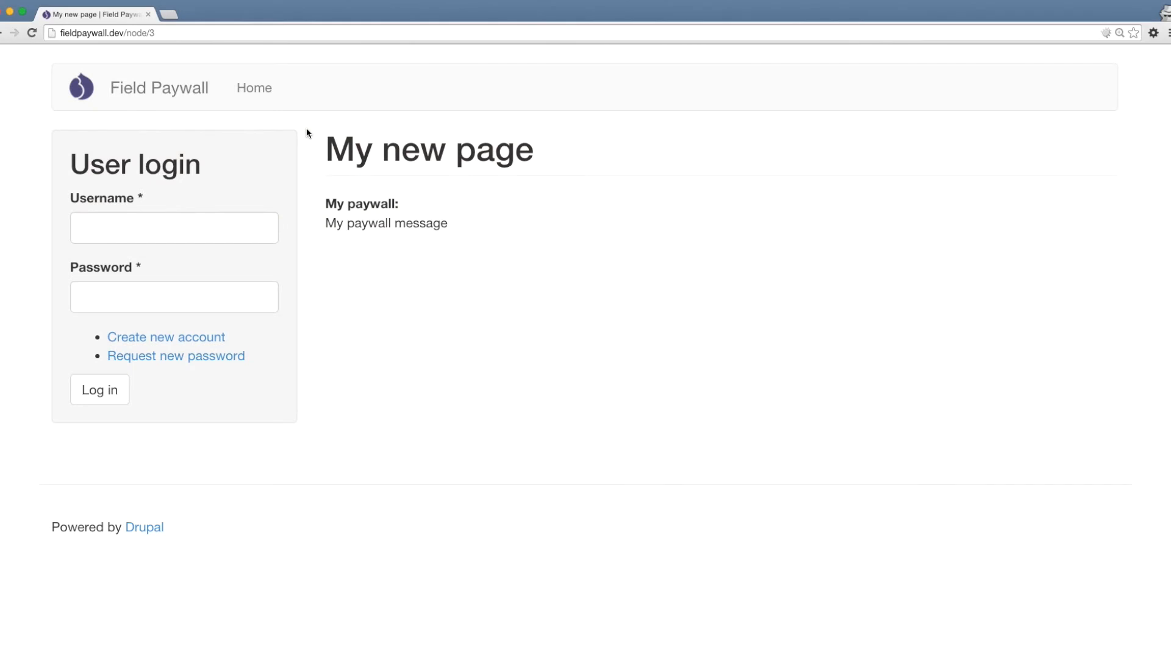
left_click(29, 32)
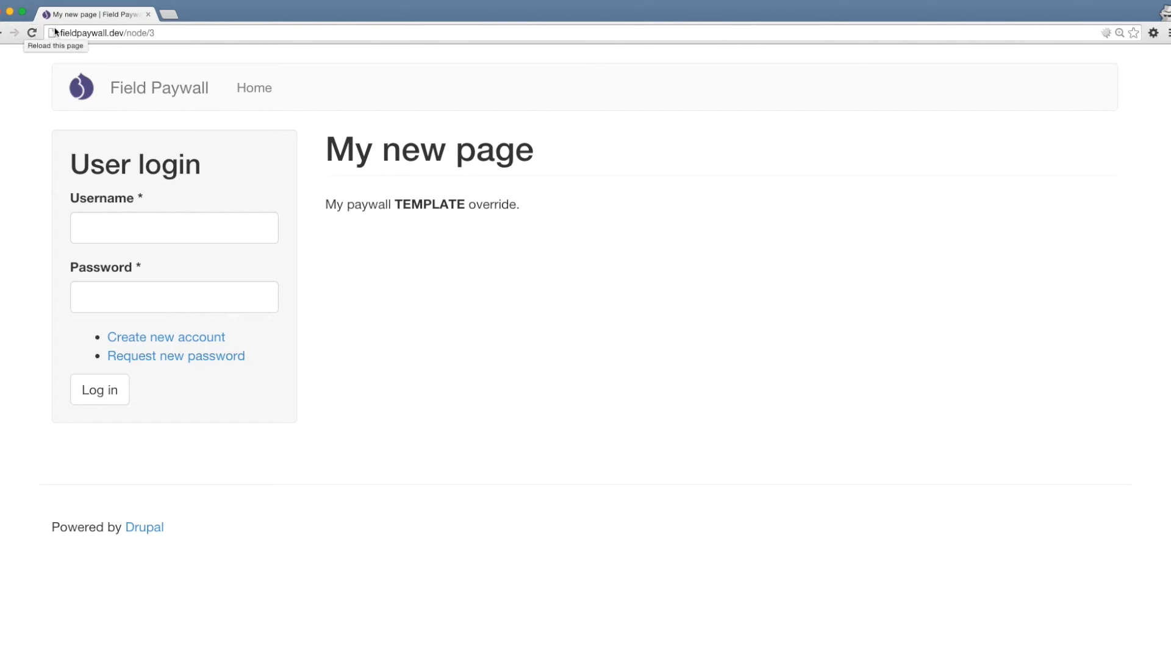
left_click_drag(518, 205, 331, 206)
left_click(401, 269)
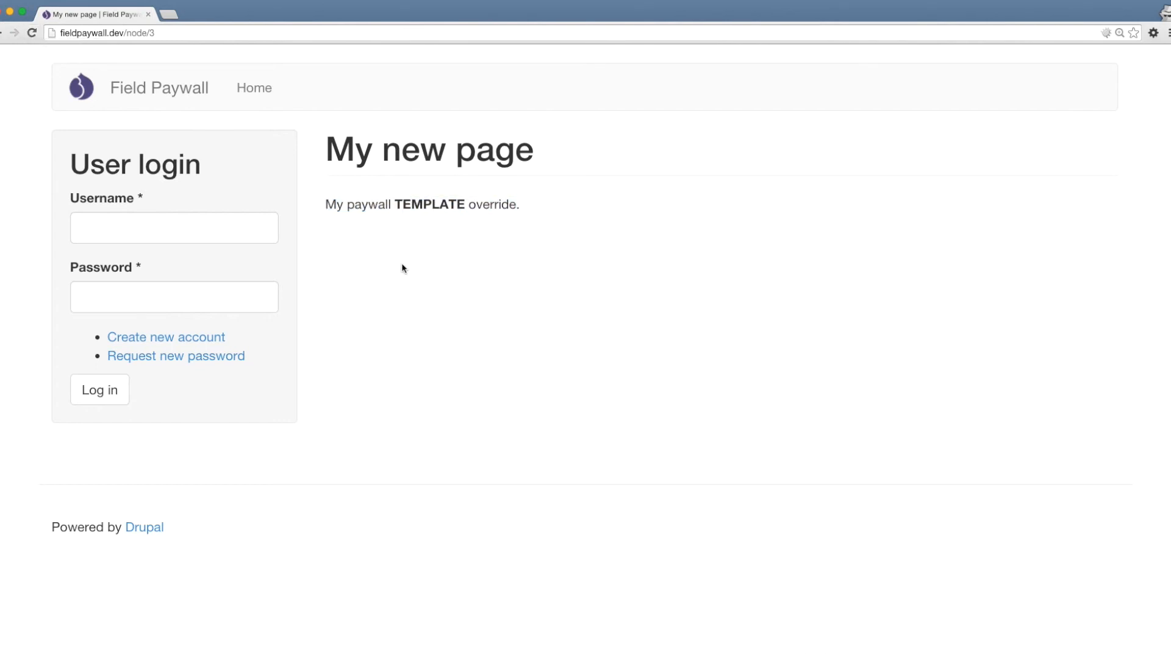
Open field_paywall.api.php from the field_paywall module in IntelliJ IDEA, read through its alter hooks, and return to the logged-out browser window.
key("super+Tab")
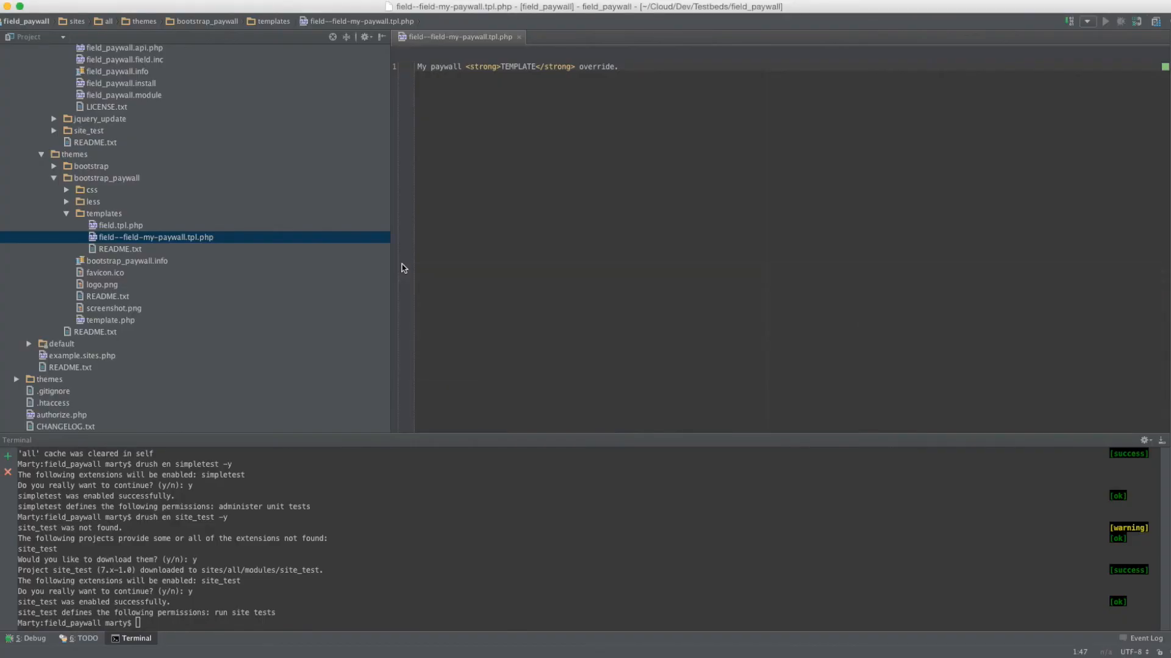
scroll(317, 252, "up", 5)
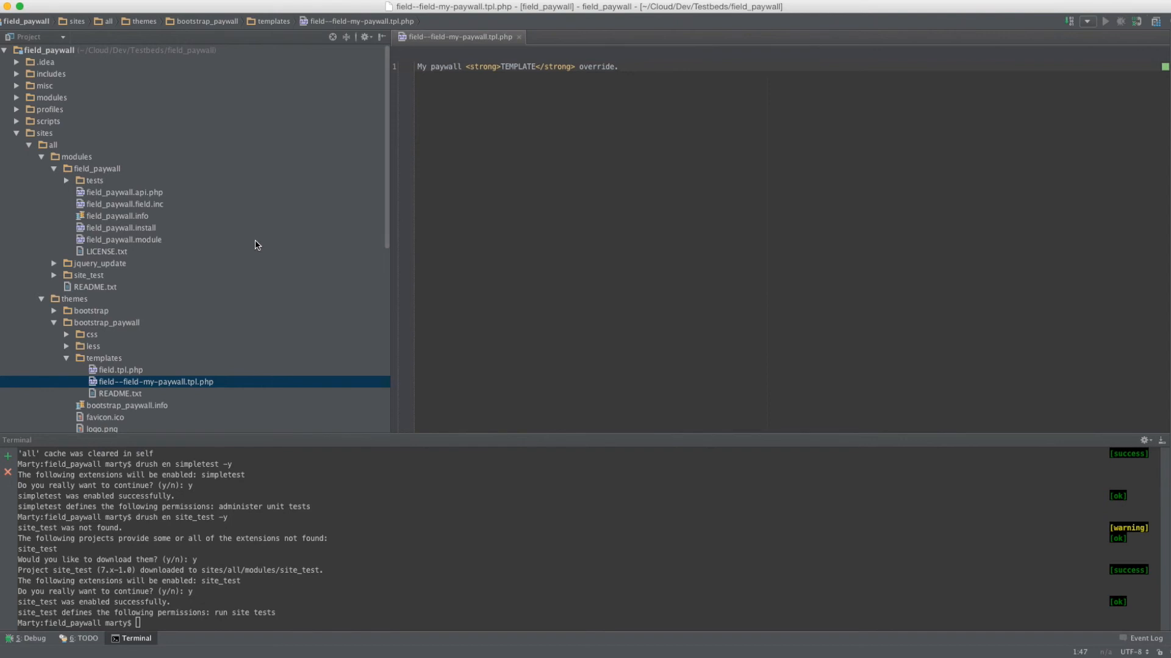
double_click(189, 192)
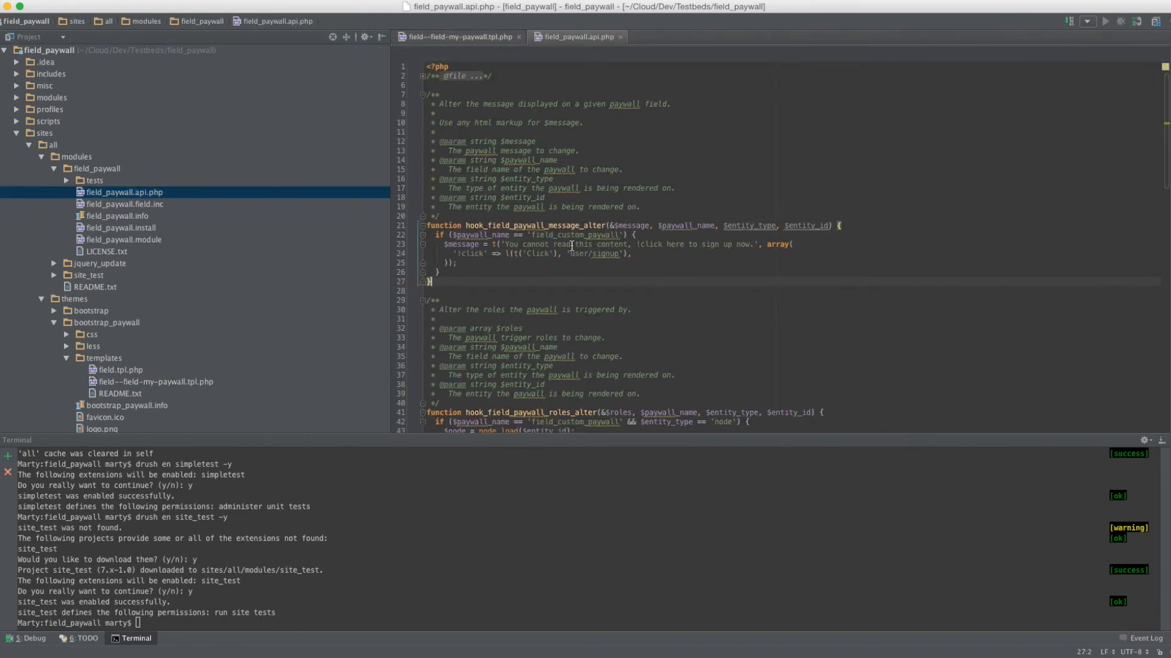
scroll(572, 245, "down", 20)
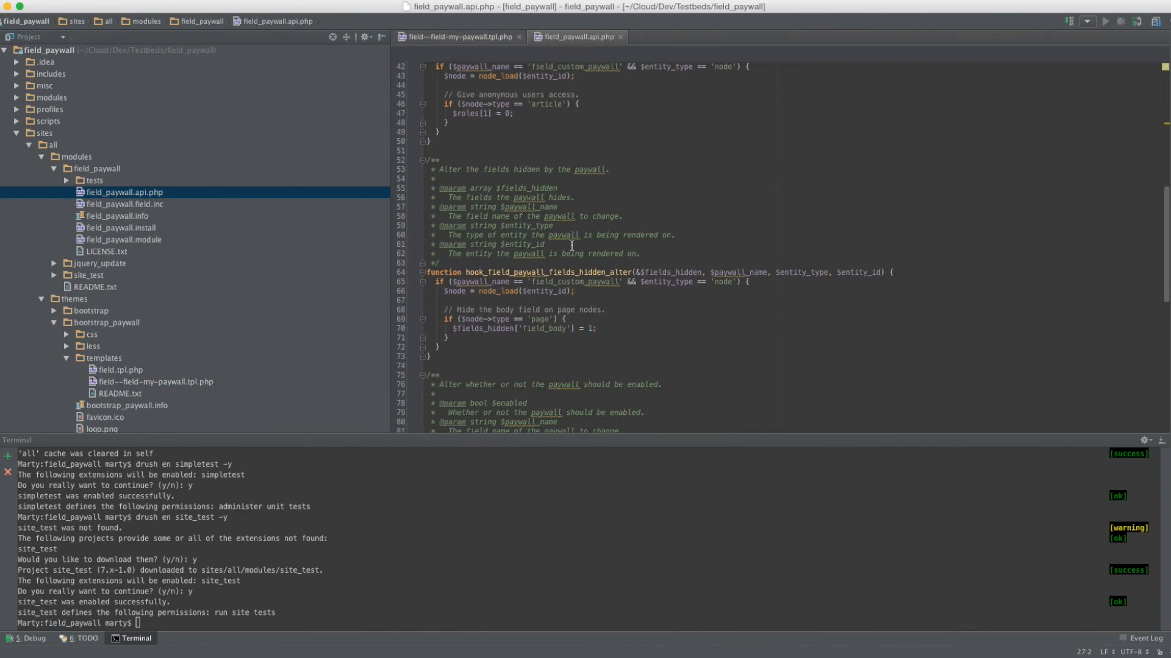
scroll(571, 245, "down", 1)
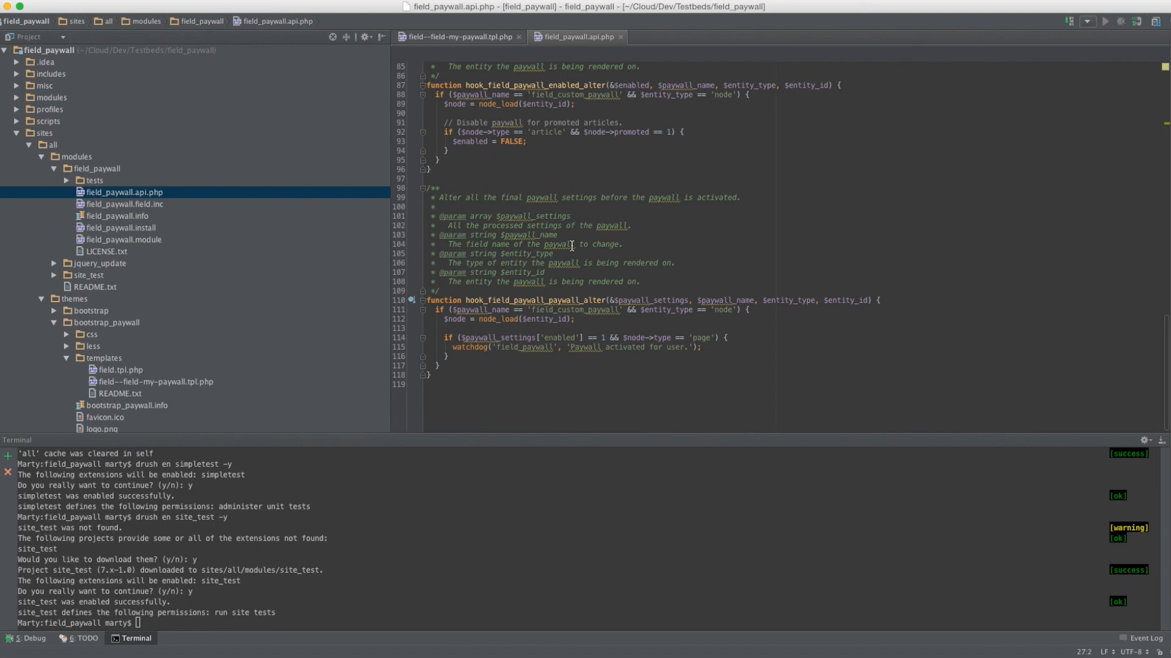
key("super+Tab")
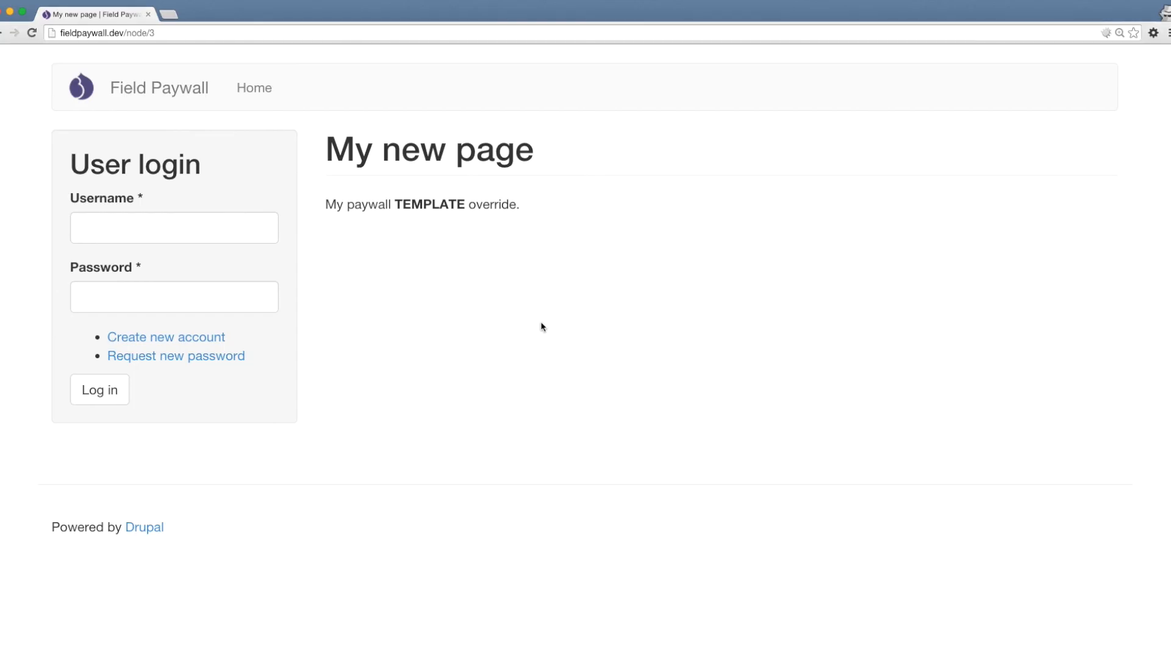